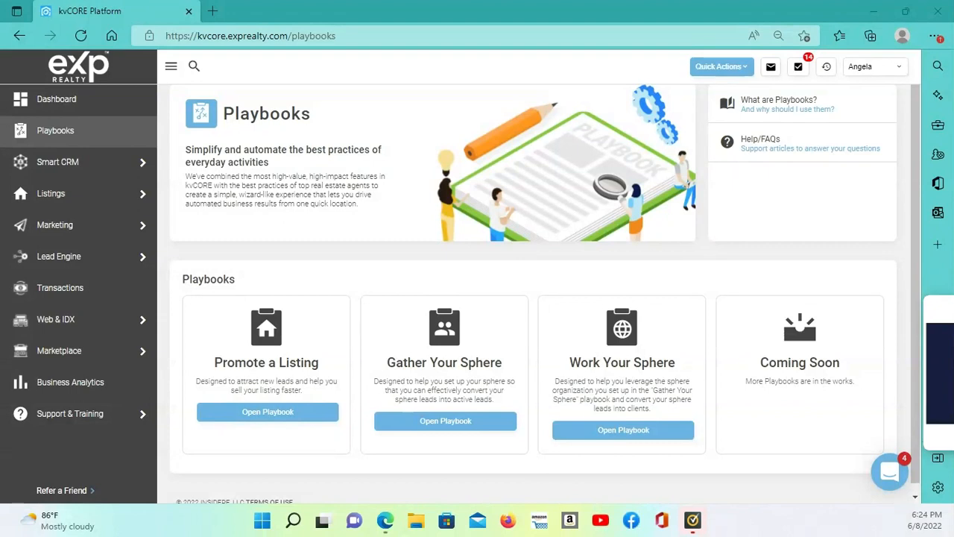
Open the Promote a Listing playbook and filter the listings for a new playbook to My Team Listings
mouse_move(82, 177)
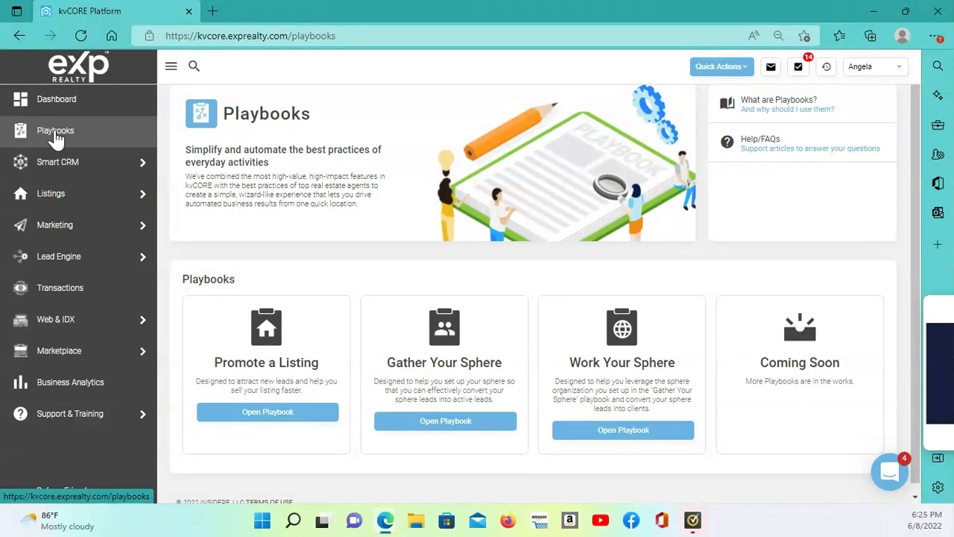
left_click(258, 418)
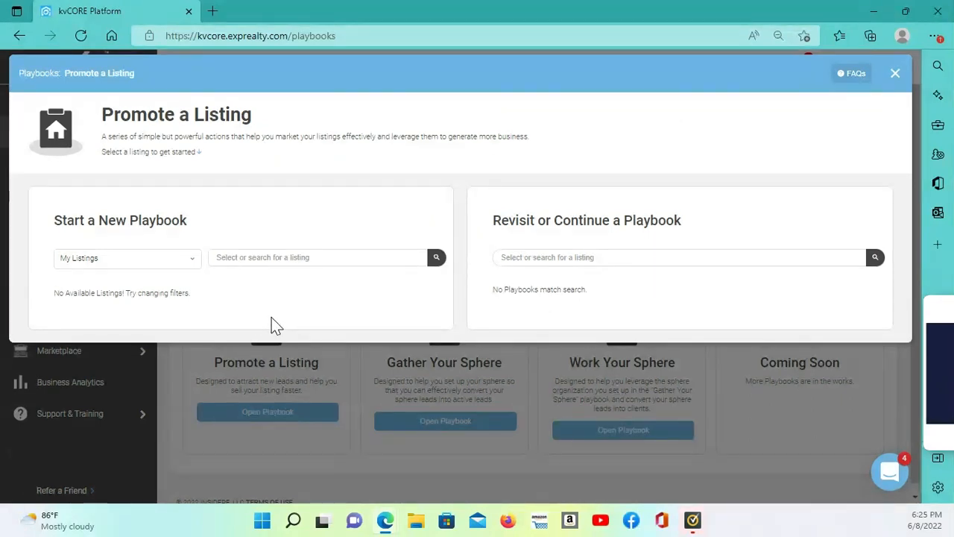
left_click(189, 260)
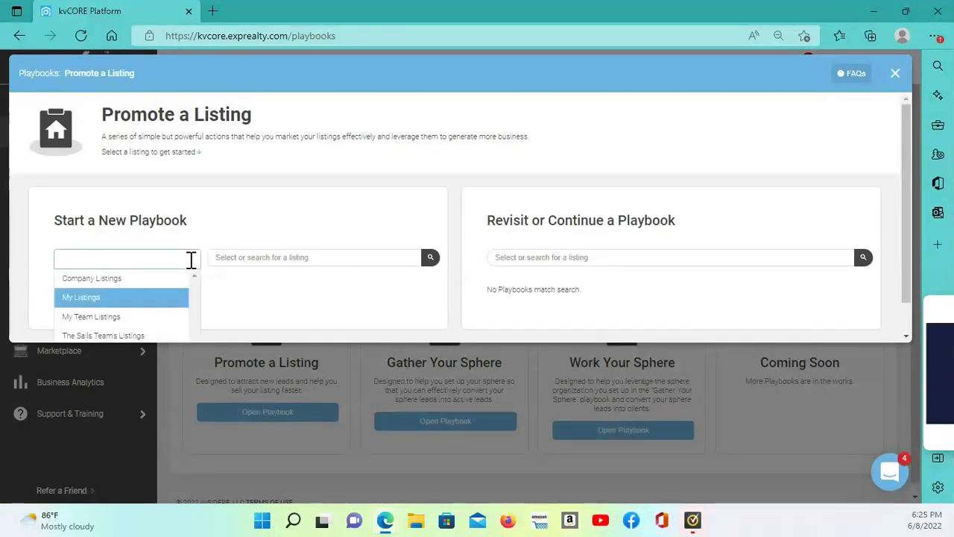
left_click(154, 301)
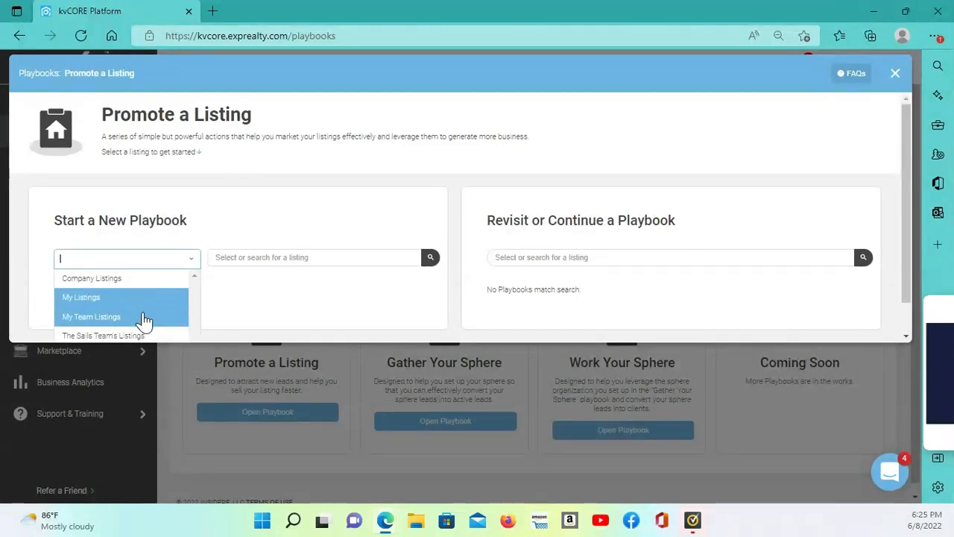
scroll(144, 321, "down", 1)
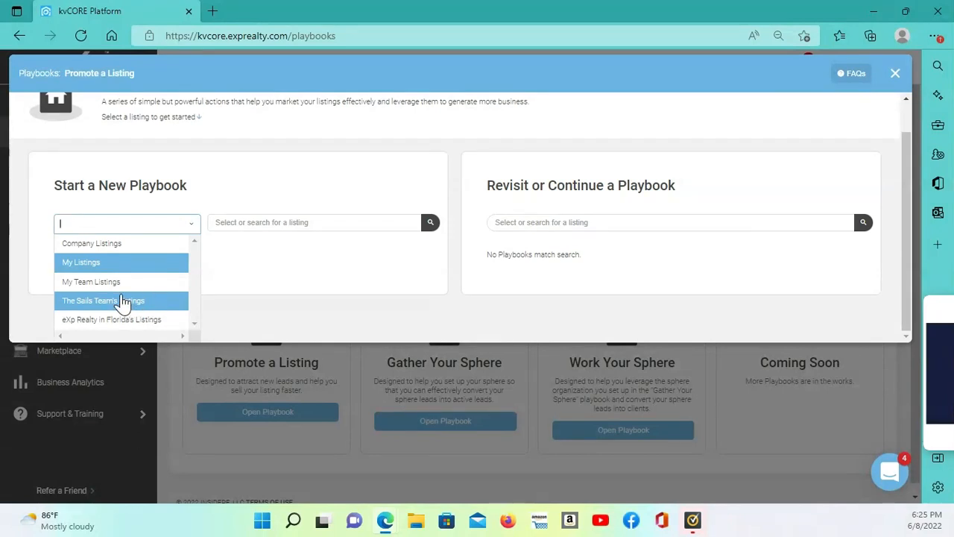
left_click(119, 290)
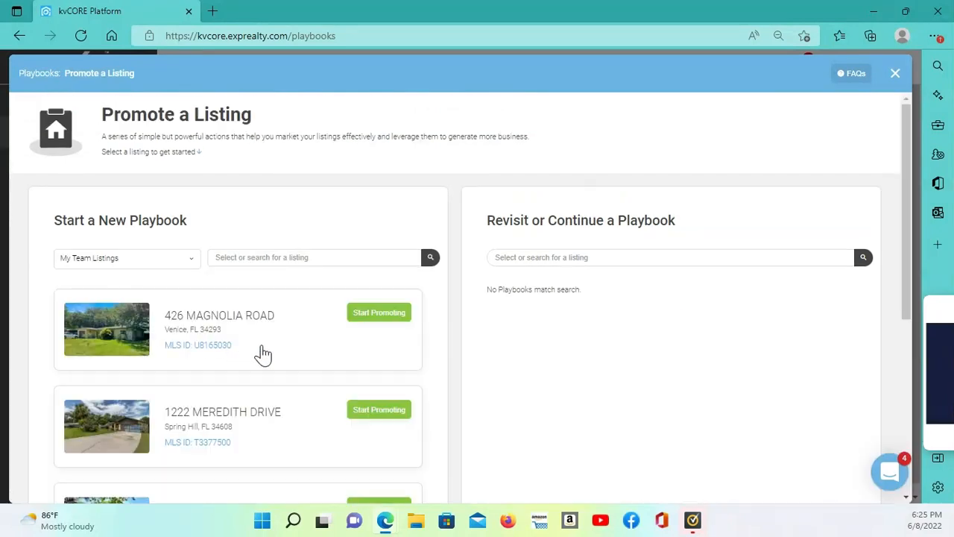
Look through the team listings available for promotion and close the Promote a Listing playbook
scroll(266, 353, "down", 3)
scroll(266, 353, "down", 2)
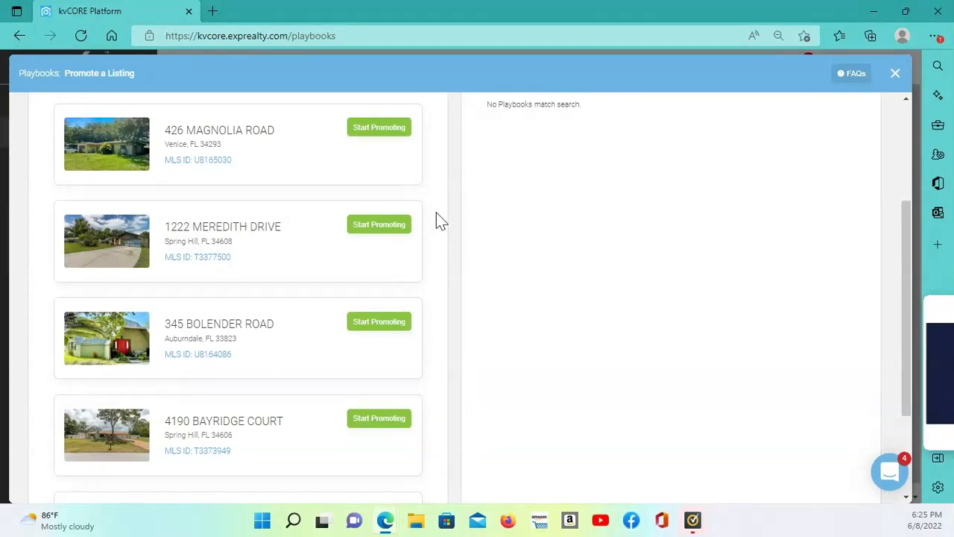
left_click(896, 73)
scroll(651, 246, "up", 1)
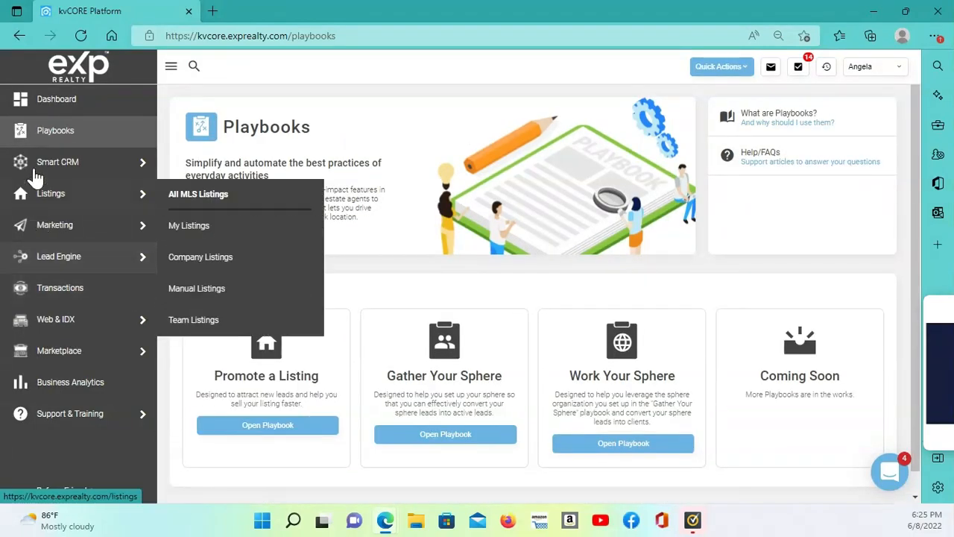
Open all contacts in the Smart CRM and show the My Listing Playbook E-Blast saved filter
mouse_move(47, 164)
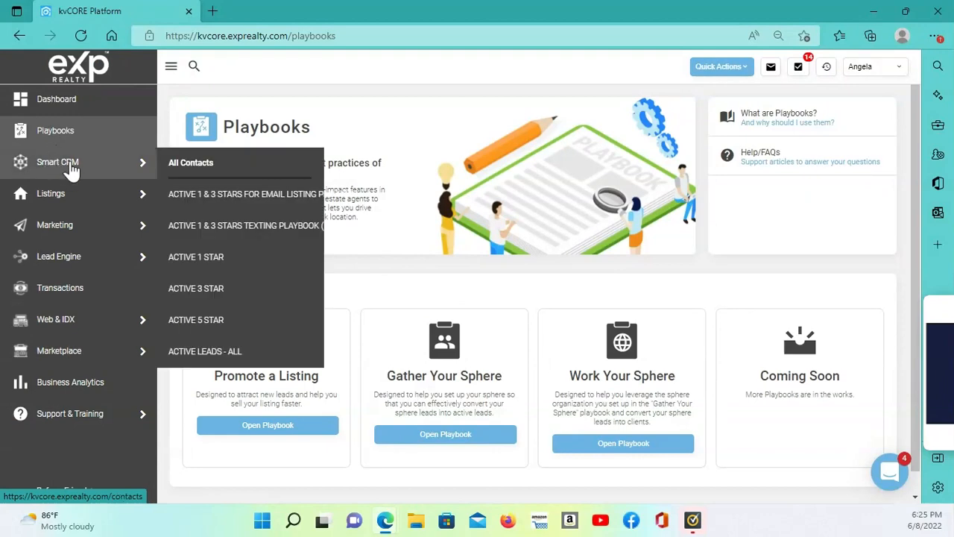
left_click(177, 166)
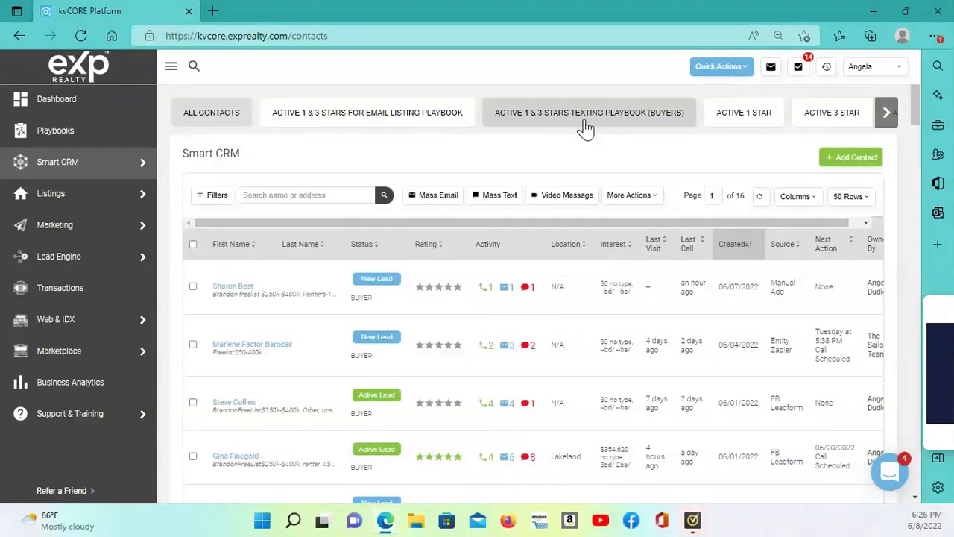
left_click(886, 112)
left_click(886, 113)
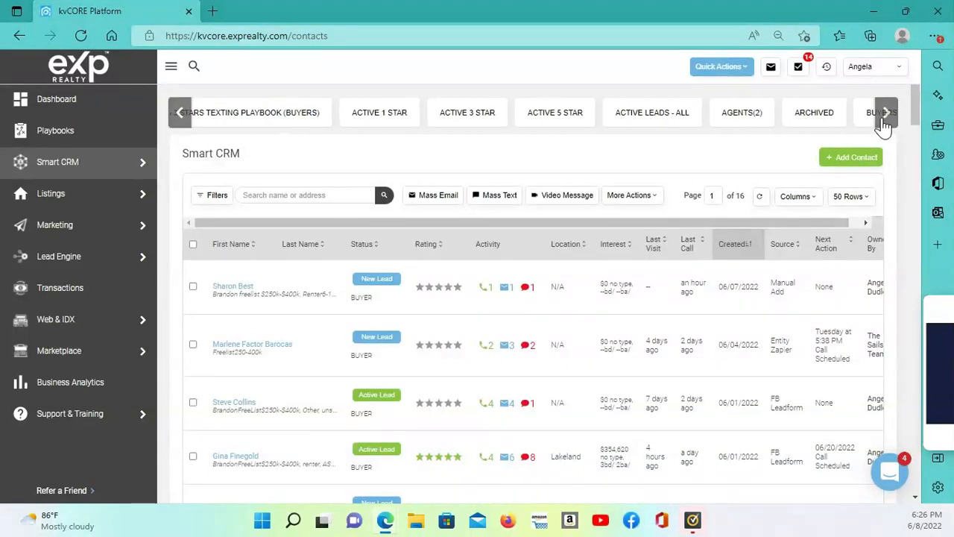
left_click(885, 116)
left_click(885, 115)
left_click(885, 116)
left_click(885, 115)
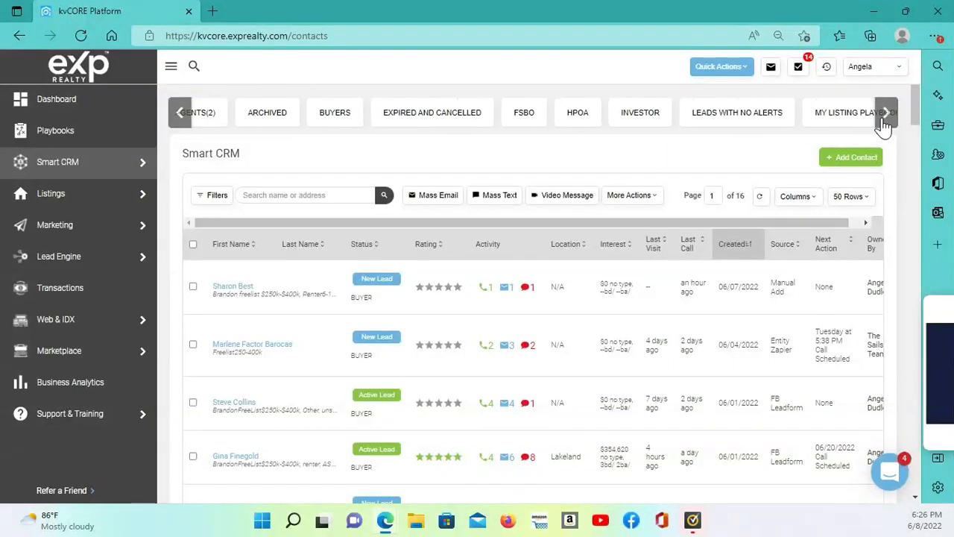
left_click(885, 116)
left_click(885, 115)
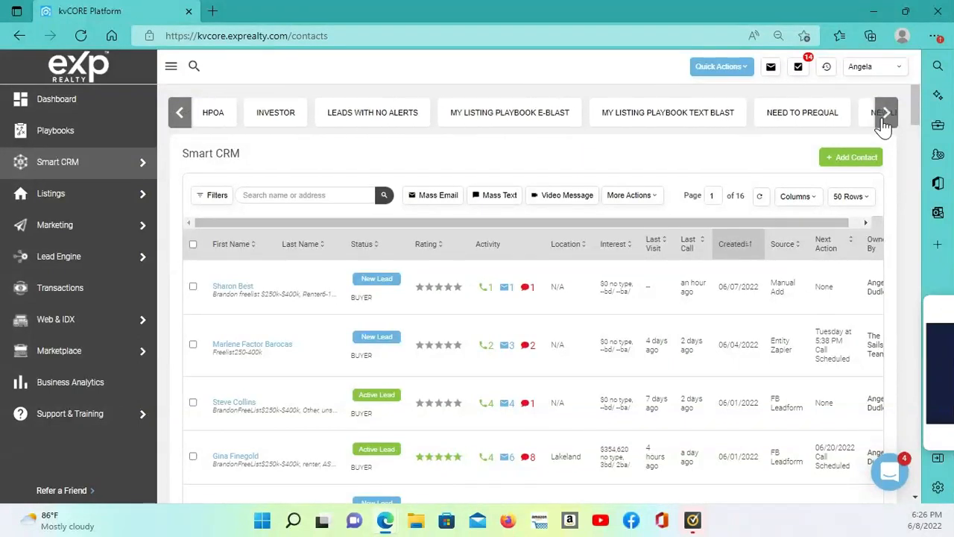
left_click(513, 117)
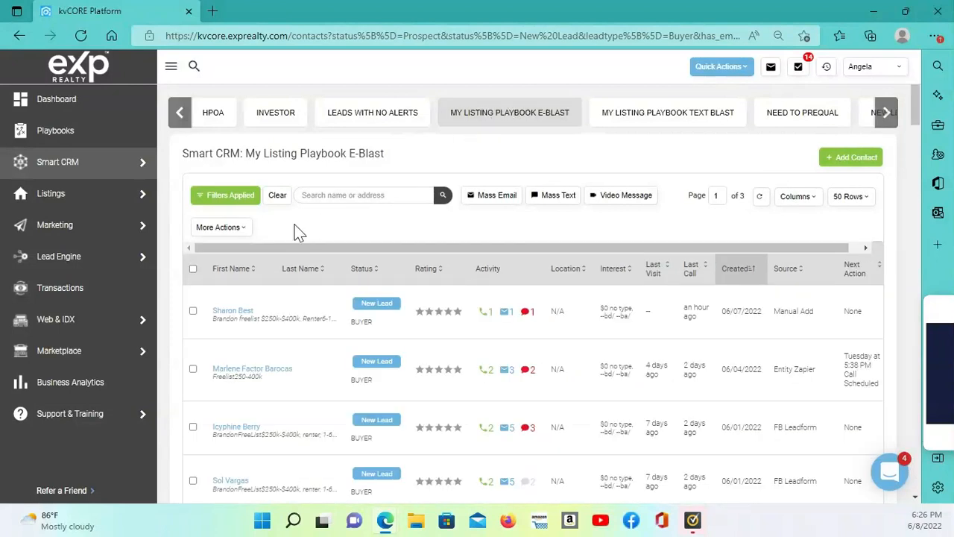
Examine the saved filter's contact status, contact type and email subscription criteria, then close the filter settings
left_click(217, 197)
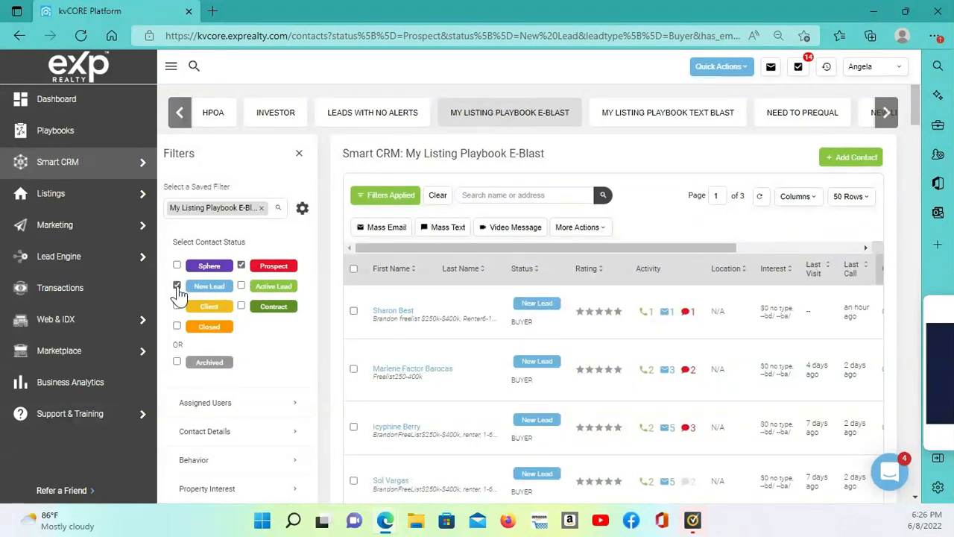
scroll(272, 363, "down", 1)
scroll(273, 364, "down", 1)
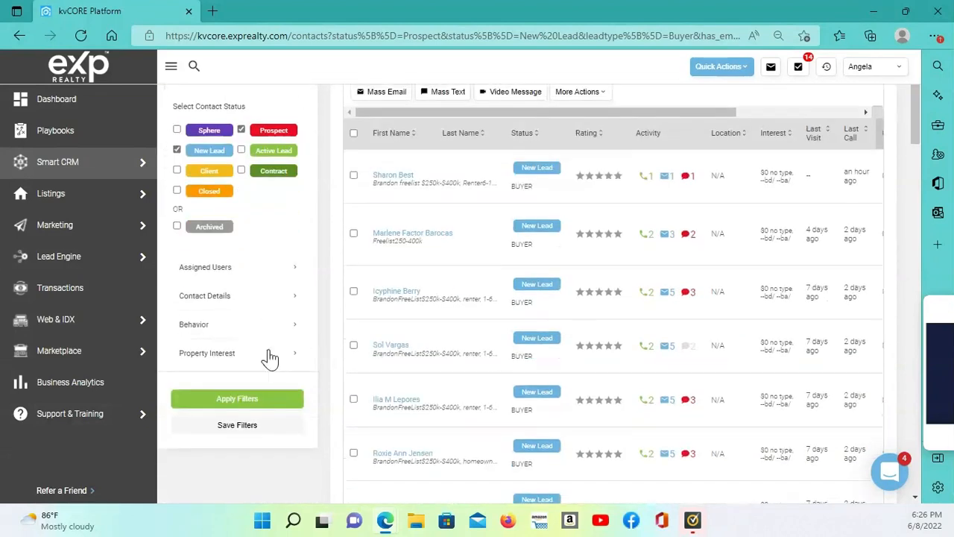
left_click(293, 298)
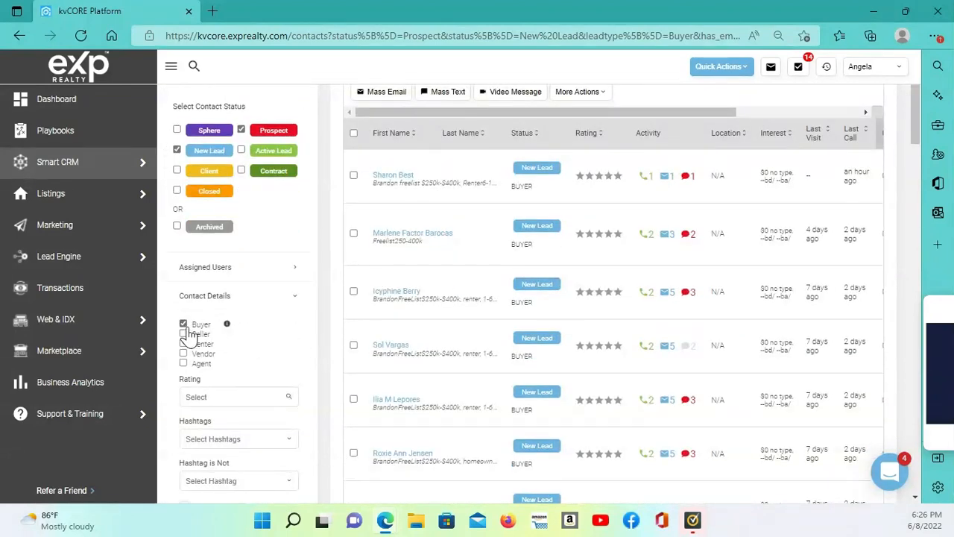
scroll(302, 322, "down", 1)
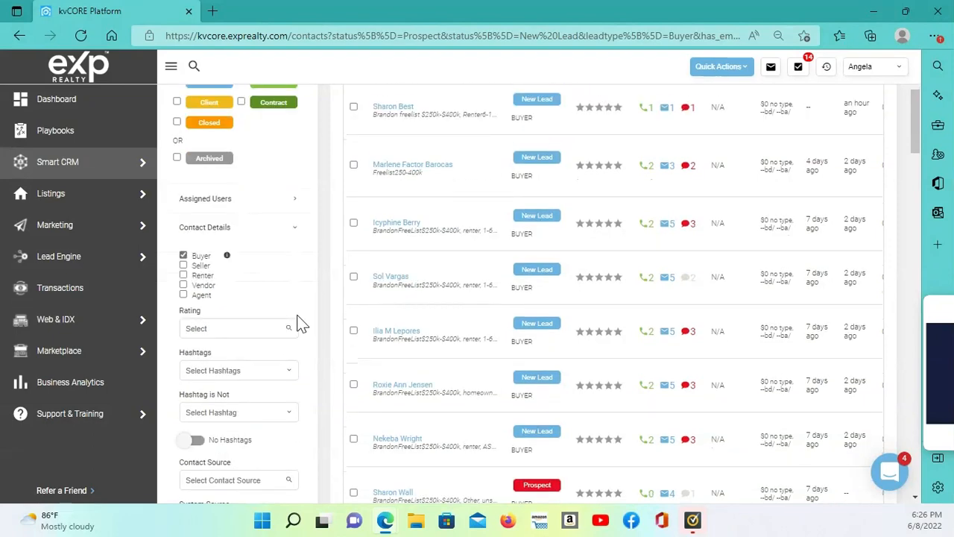
scroll(302, 322, "down", 4)
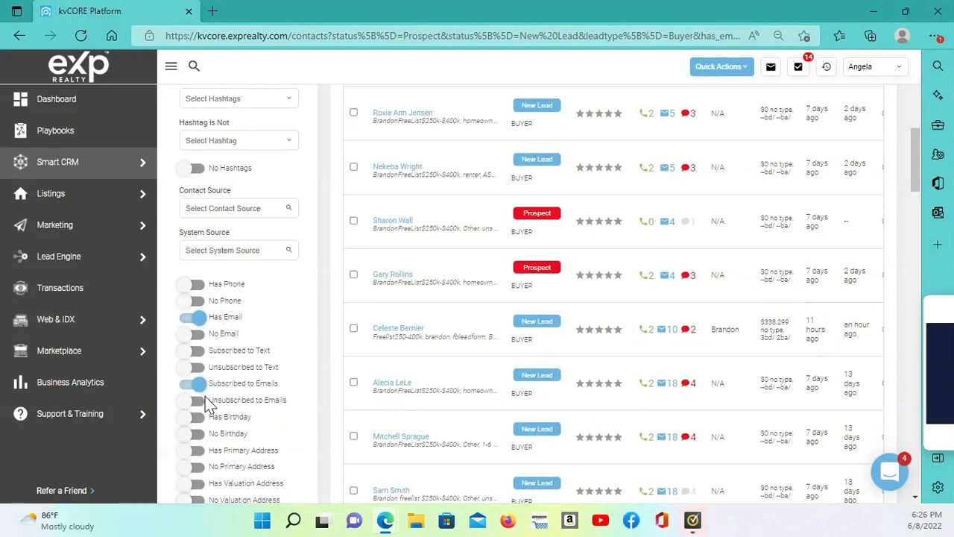
scroll(313, 348, "down", 3)
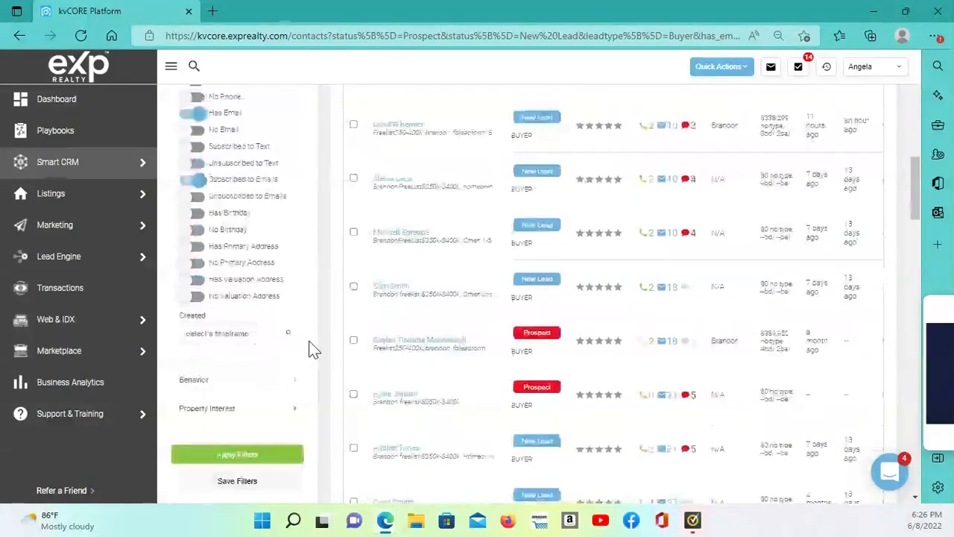
scroll(313, 348, "down", 1)
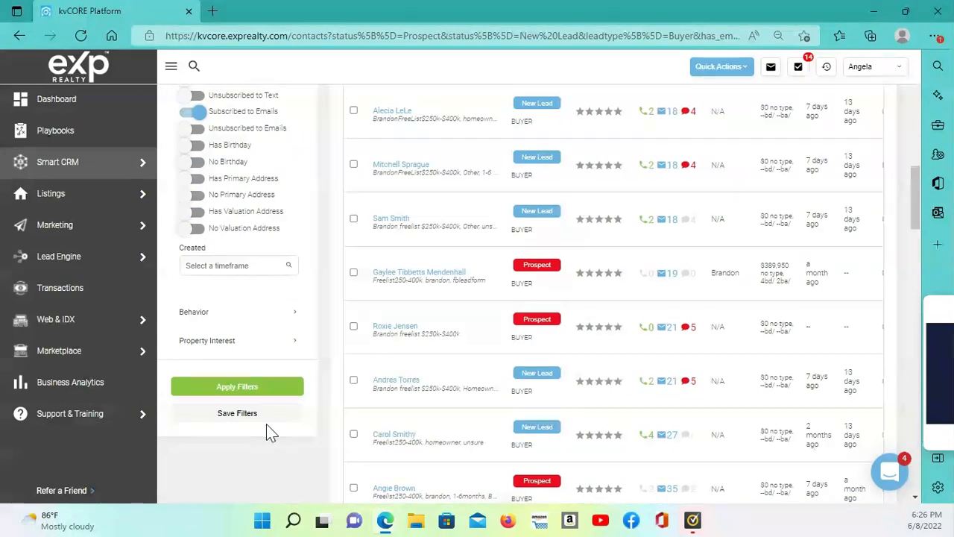
scroll(490, 153, "up", 3)
scroll(492, 157, "up", 8)
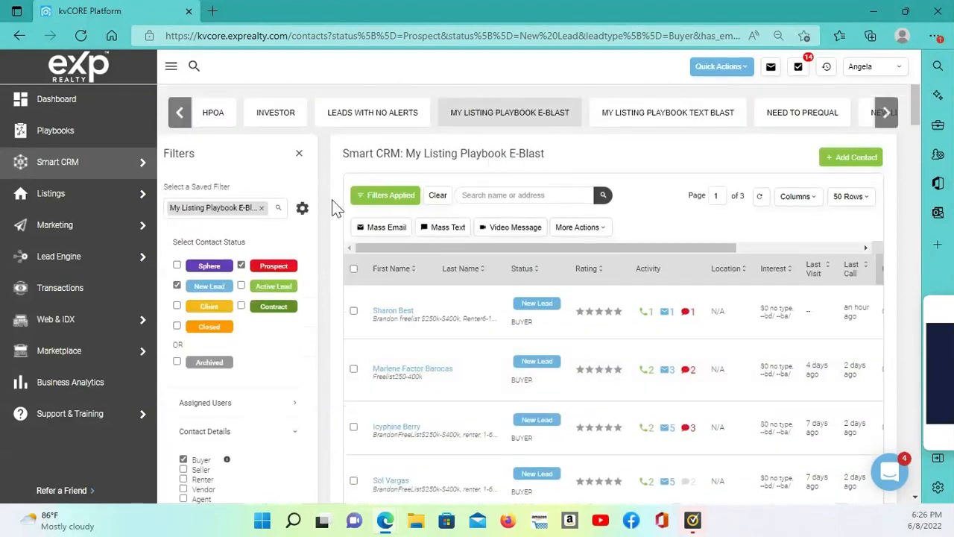
left_click(299, 155)
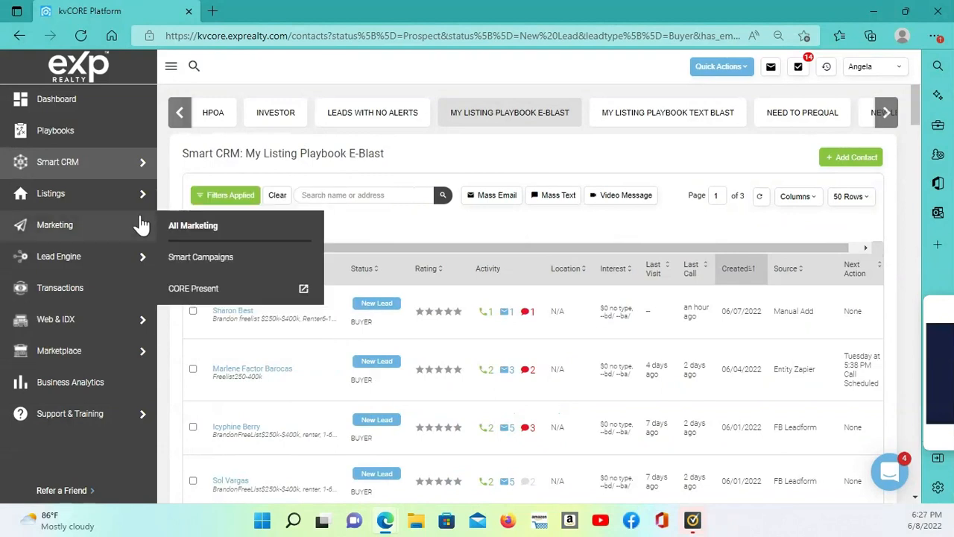
Open Scheduled Mass Emails from the full set of marketing tools
mouse_move(85, 262)
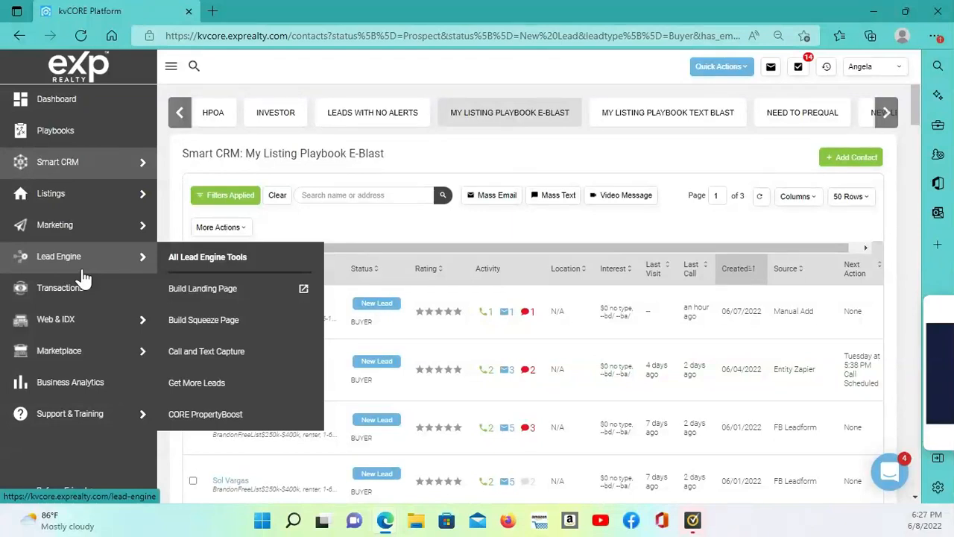
mouse_move(66, 238)
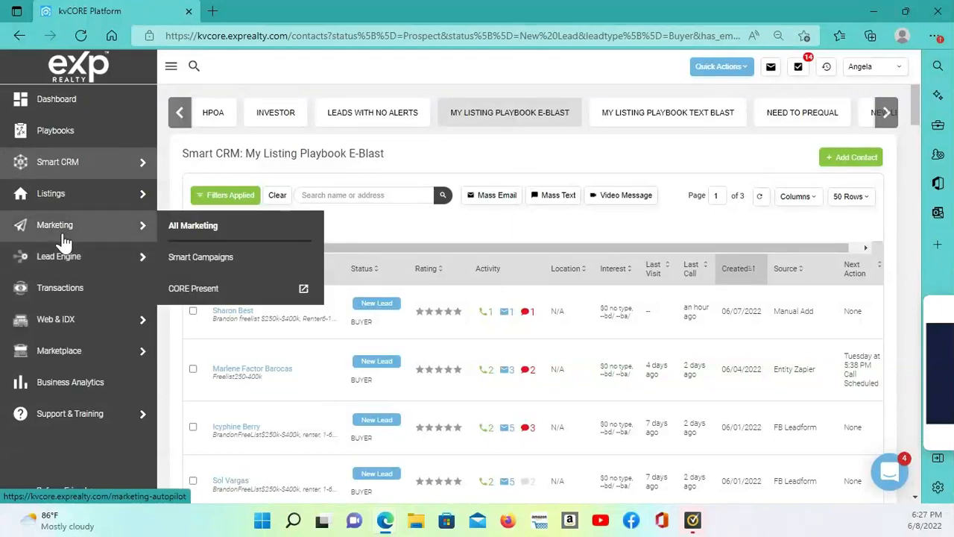
left_click(194, 226)
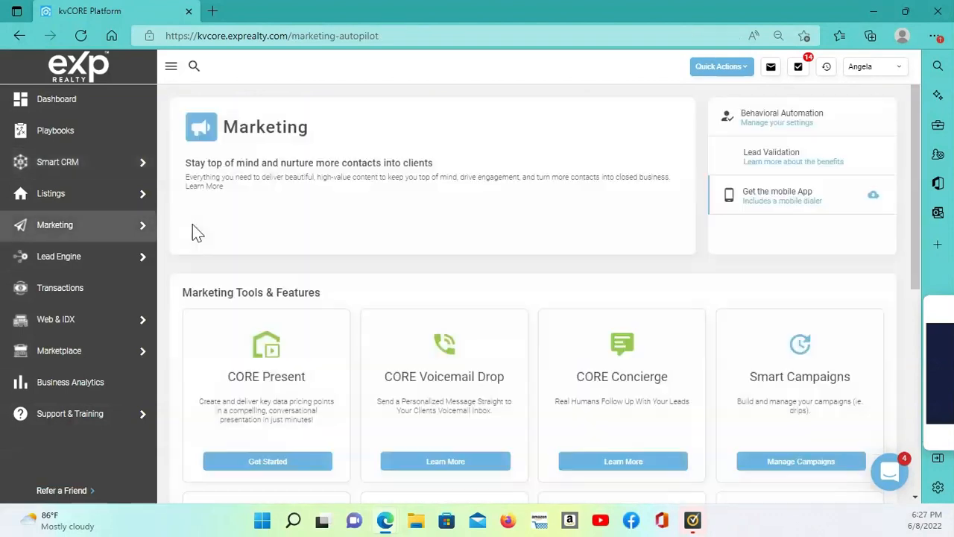
scroll(622, 308, "down", 1)
scroll(623, 308, "down", 3)
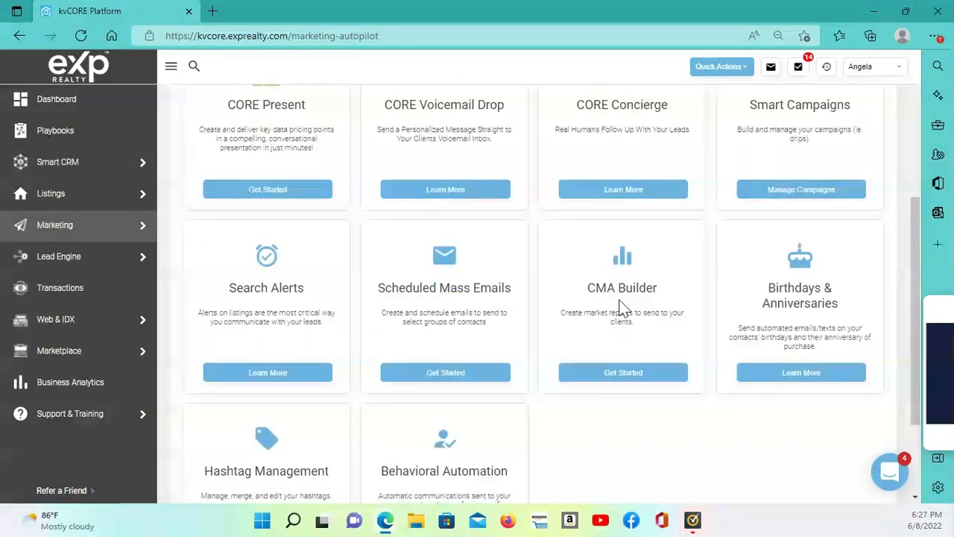
left_click(450, 377)
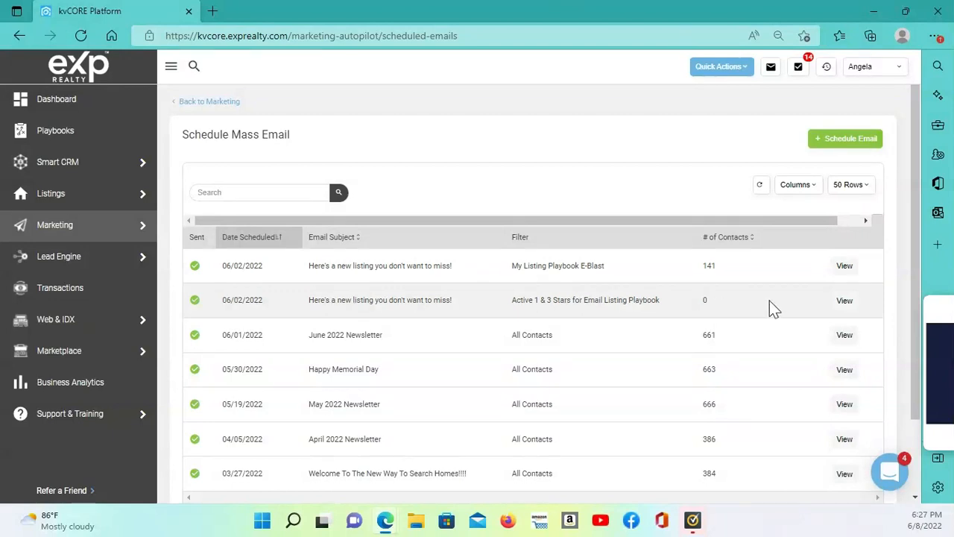
Start a new scheduled email addressed to contacts matching the saved filter Active 1 & 3 Stars for Email Listing Playbook
left_click(852, 140)
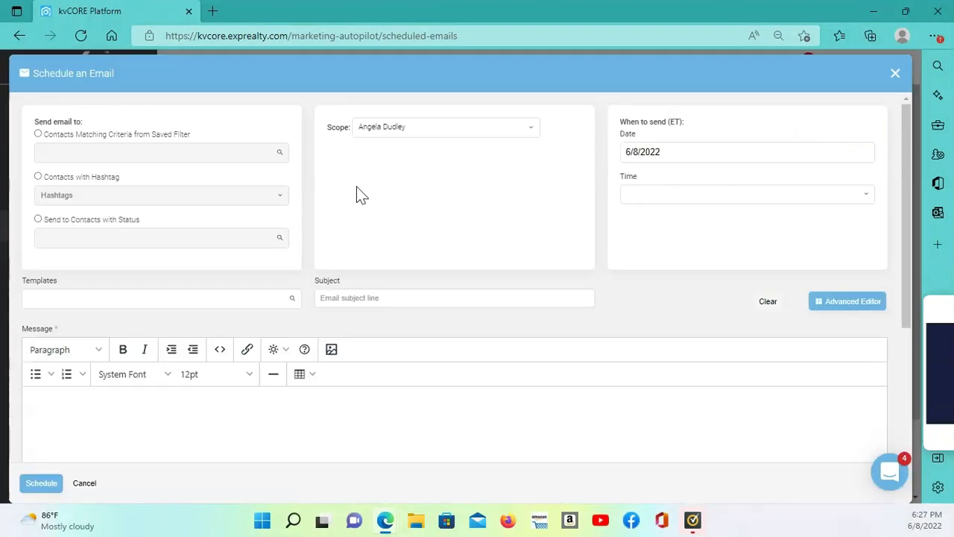
left_click(38, 134)
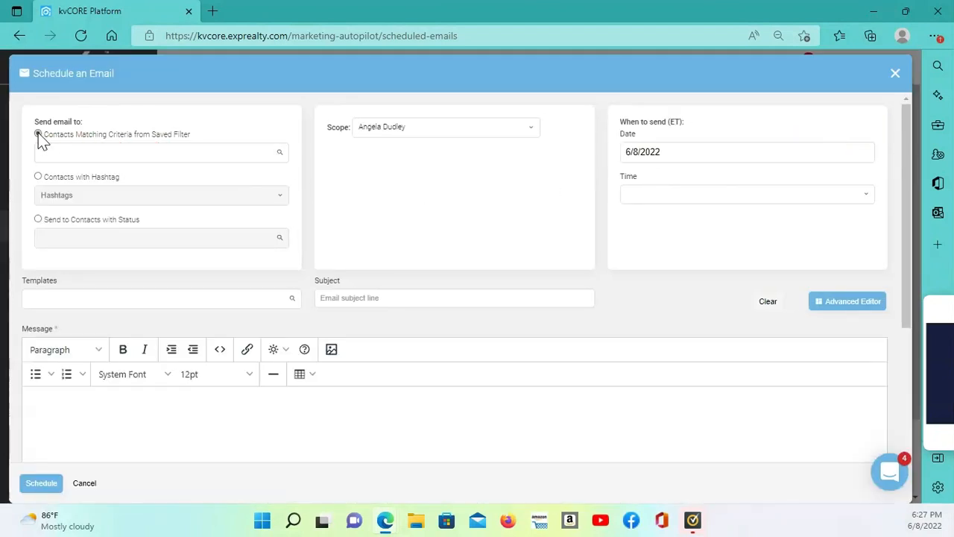
left_click(181, 154)
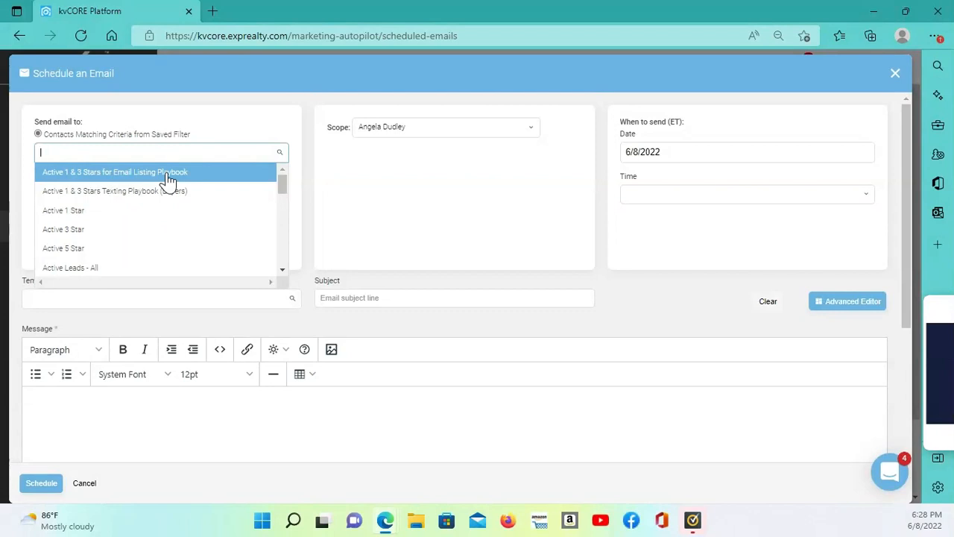
left_click(169, 178)
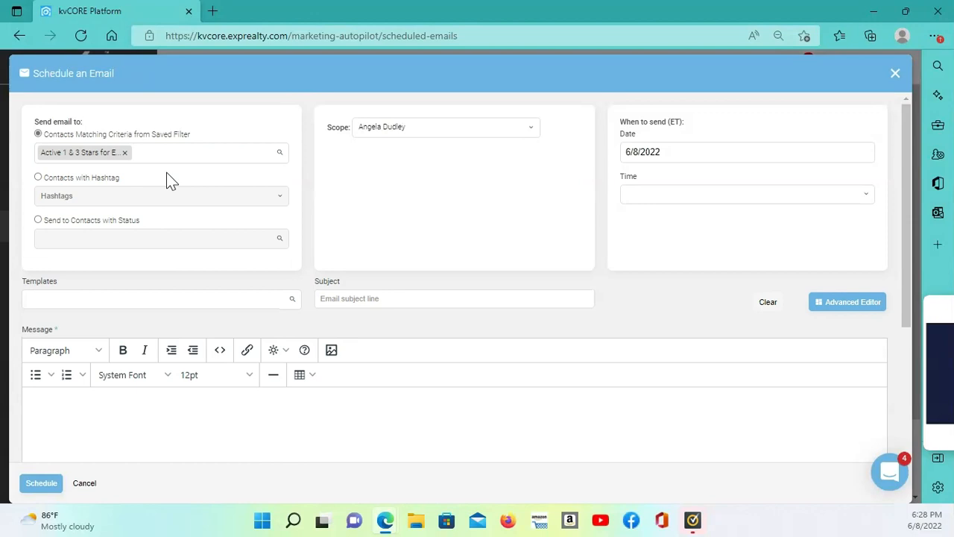
Set the scheduled email's send date to 6/9/2022 and its send time to 9:00 am
left_click(526, 129)
left_click(444, 170)
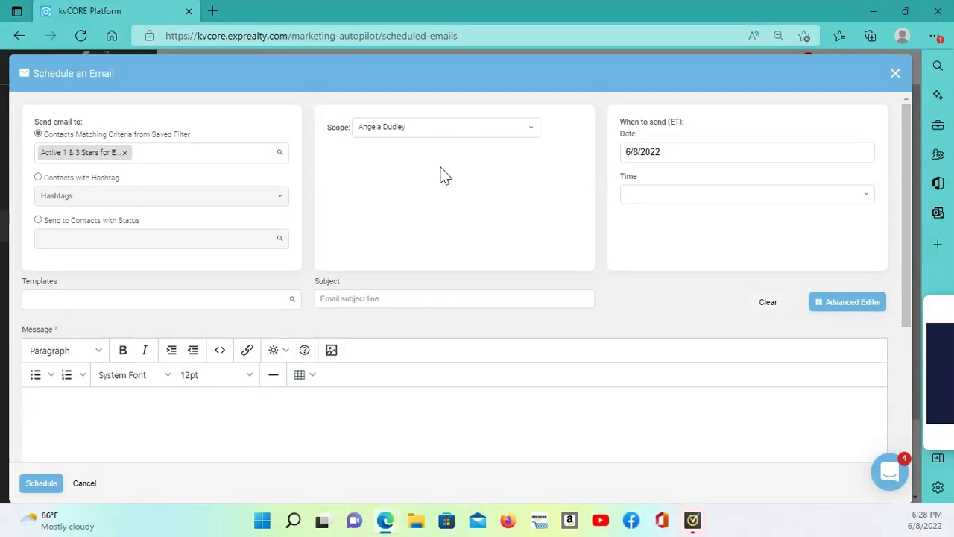
left_click(721, 153)
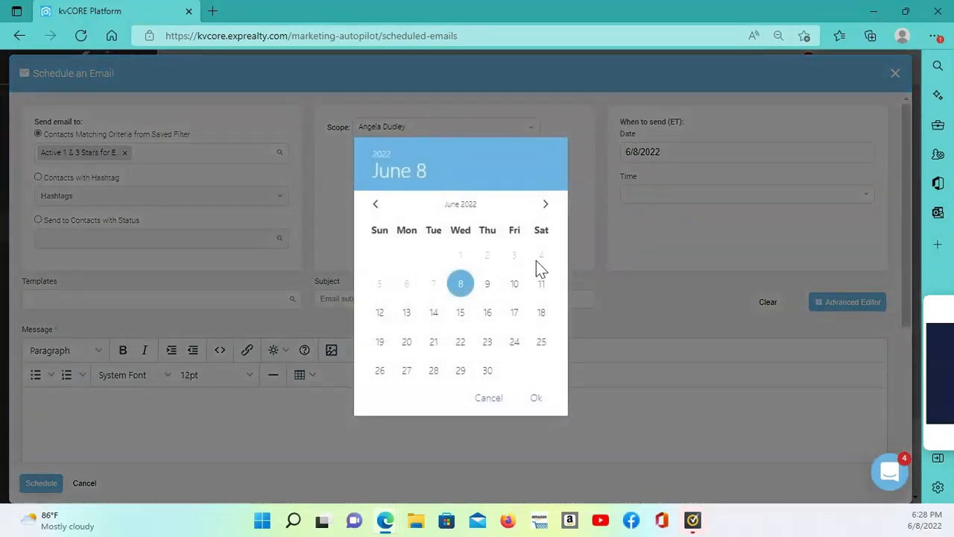
left_click(487, 284)
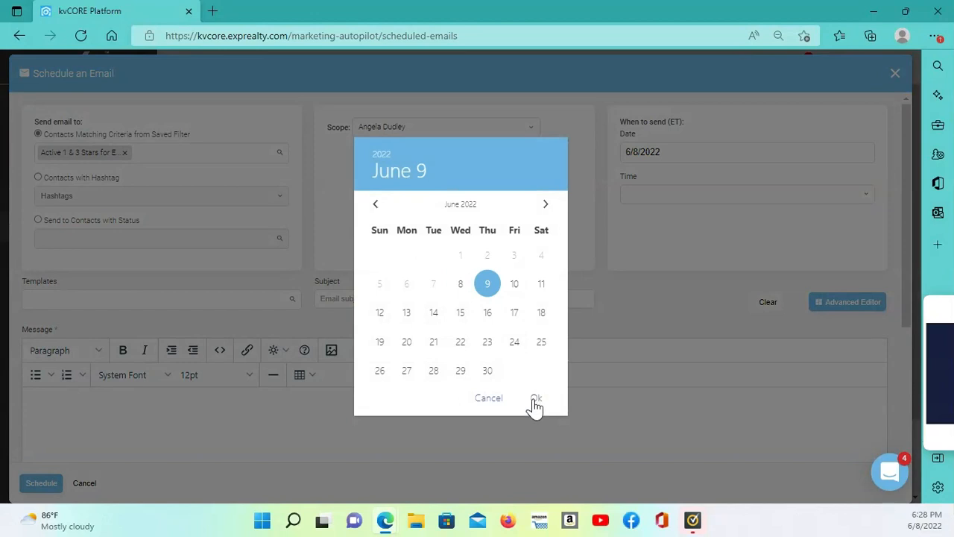
left_click(534, 401)
left_click(669, 194)
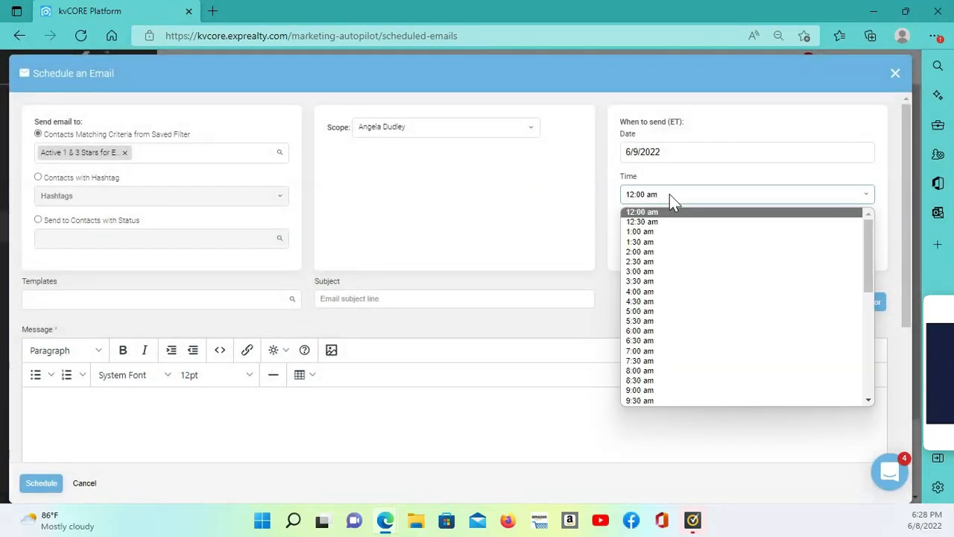
scroll(667, 299, "down", 1)
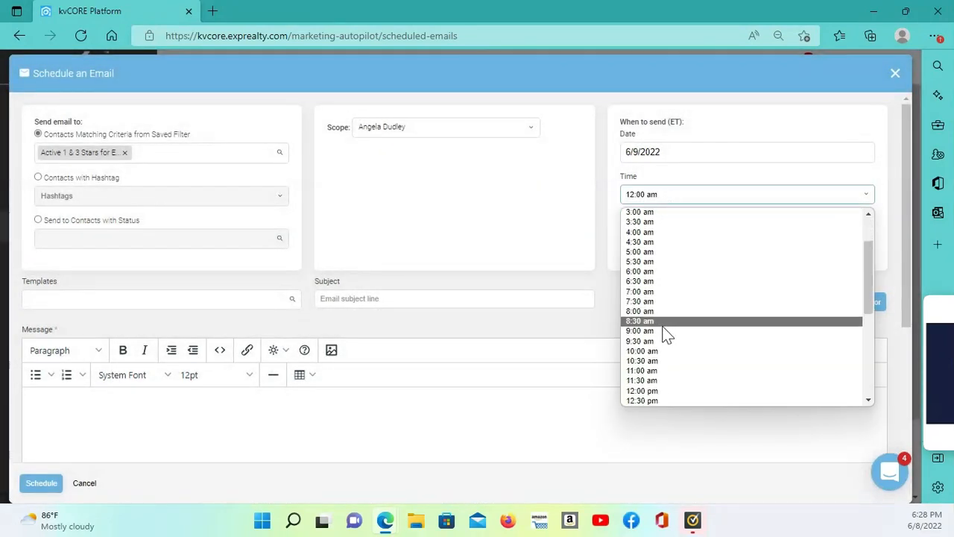
left_click(662, 331)
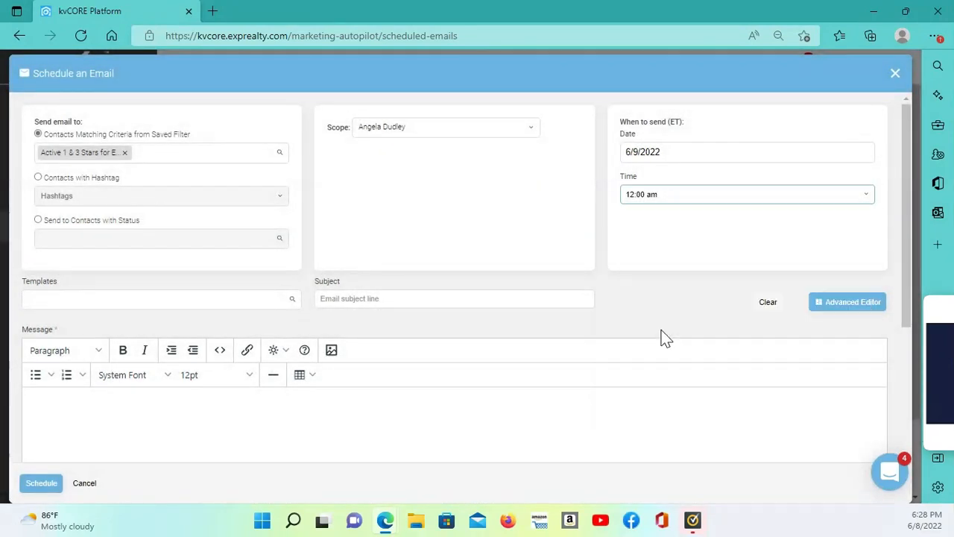
Apply the Promote a Listing Playbook - Contact Matching Buyers template to the email
left_click(164, 299)
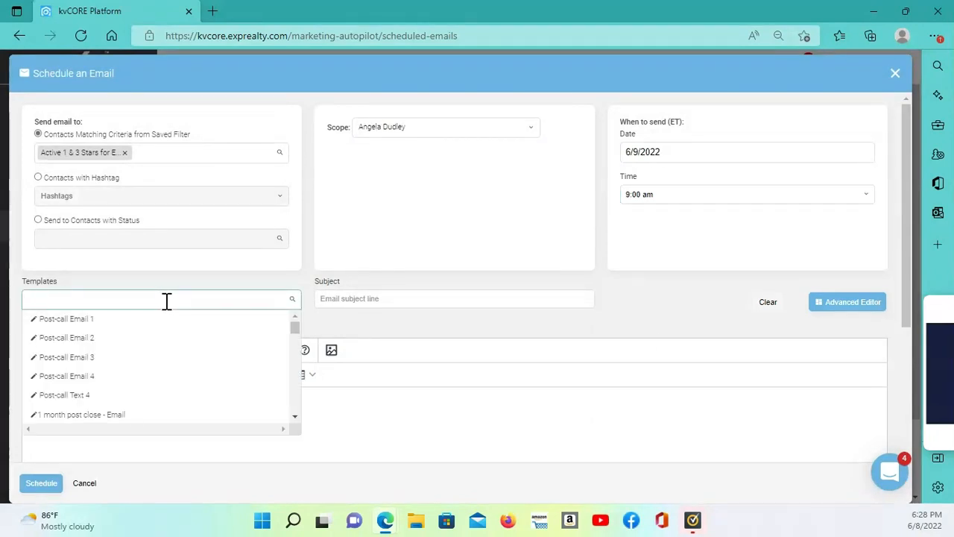
type("p")
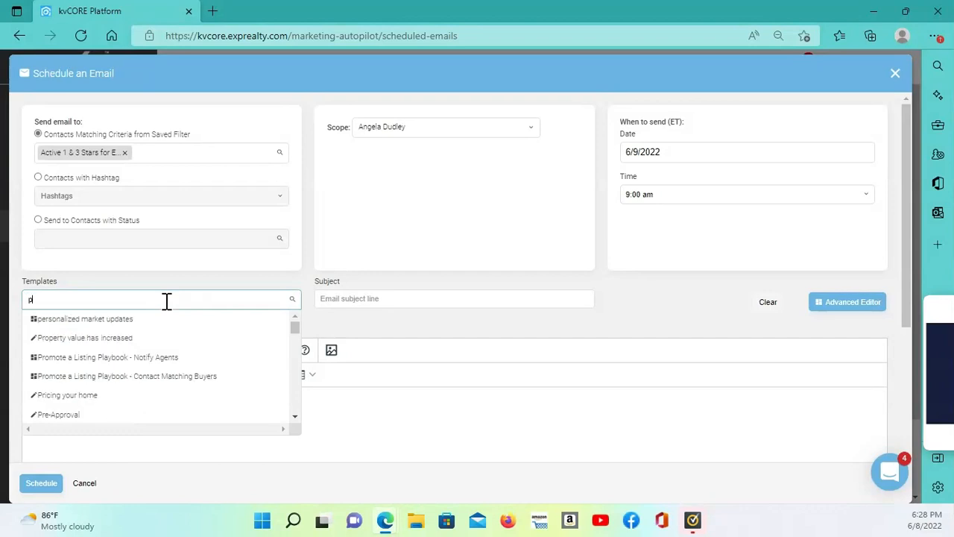
left_click(171, 378)
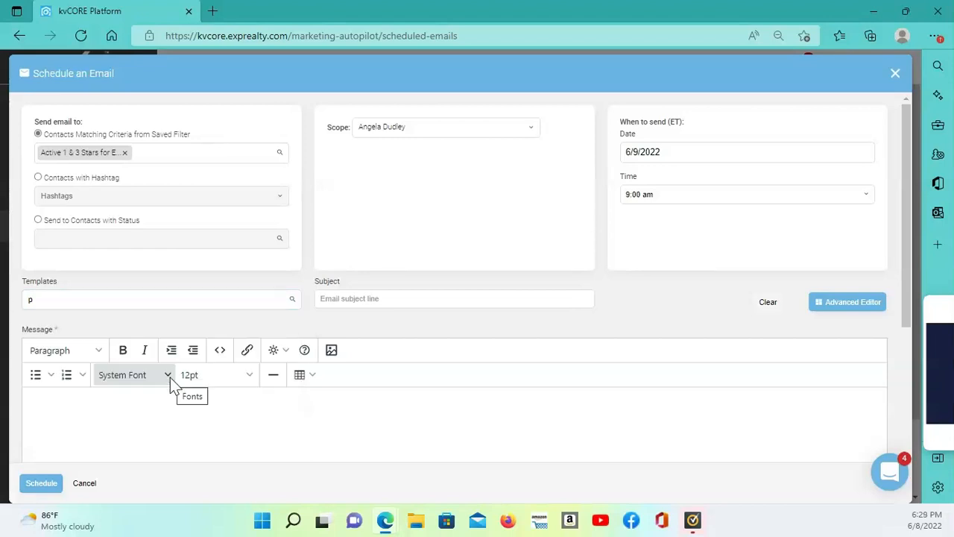
left_click(115, 306)
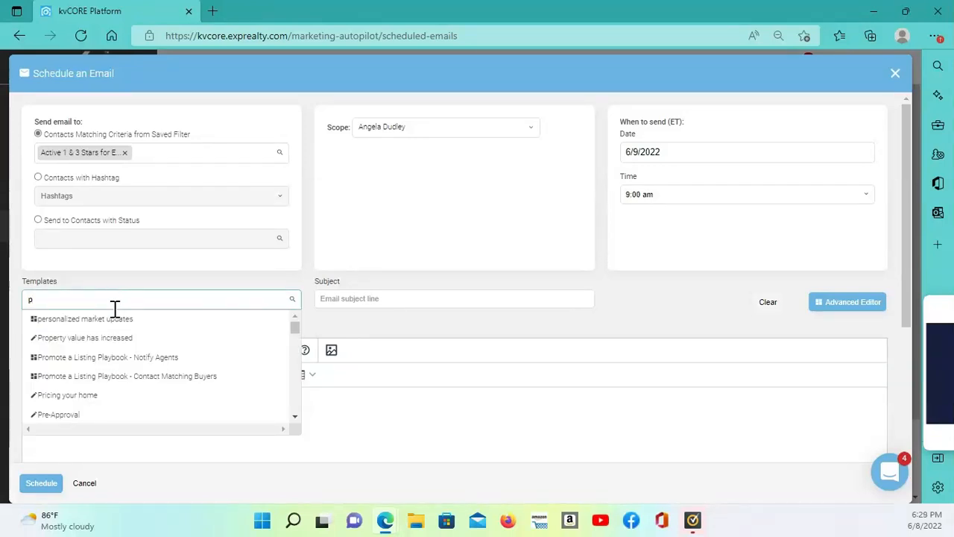
left_click(174, 385)
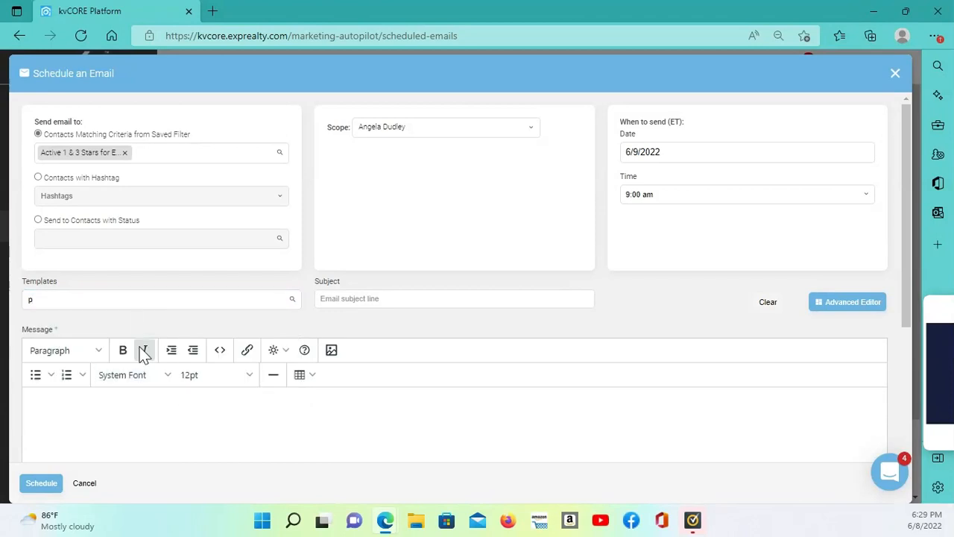
left_click(127, 305)
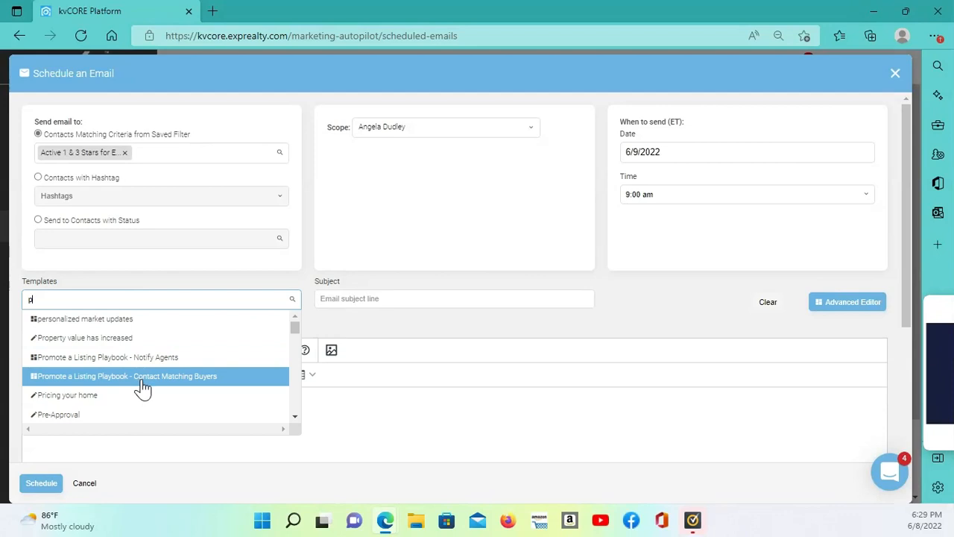
left_click(103, 378)
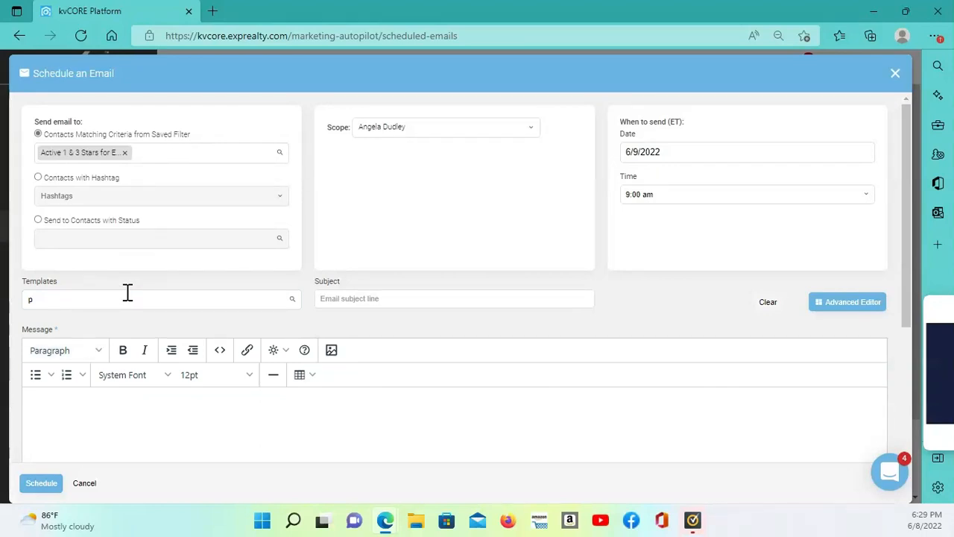
left_click(61, 302)
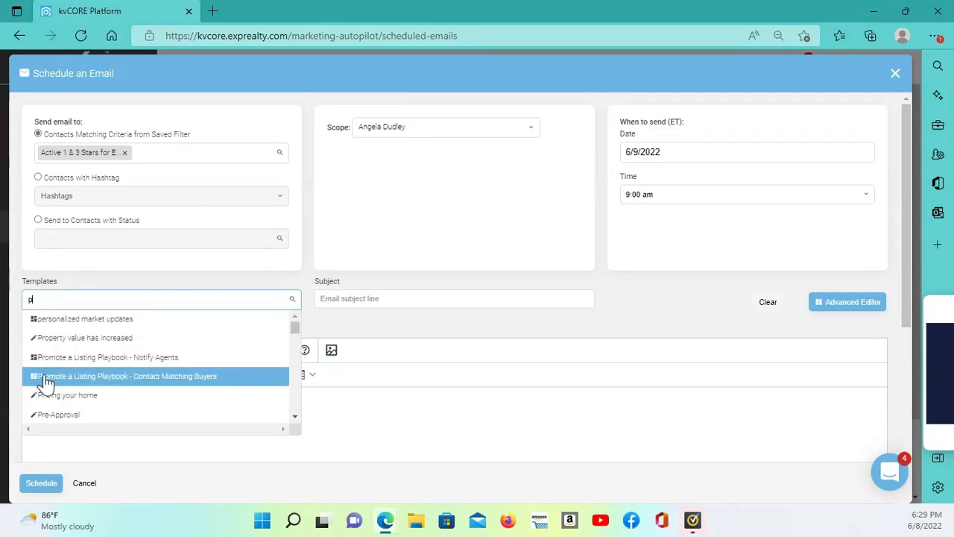
left_click(47, 379)
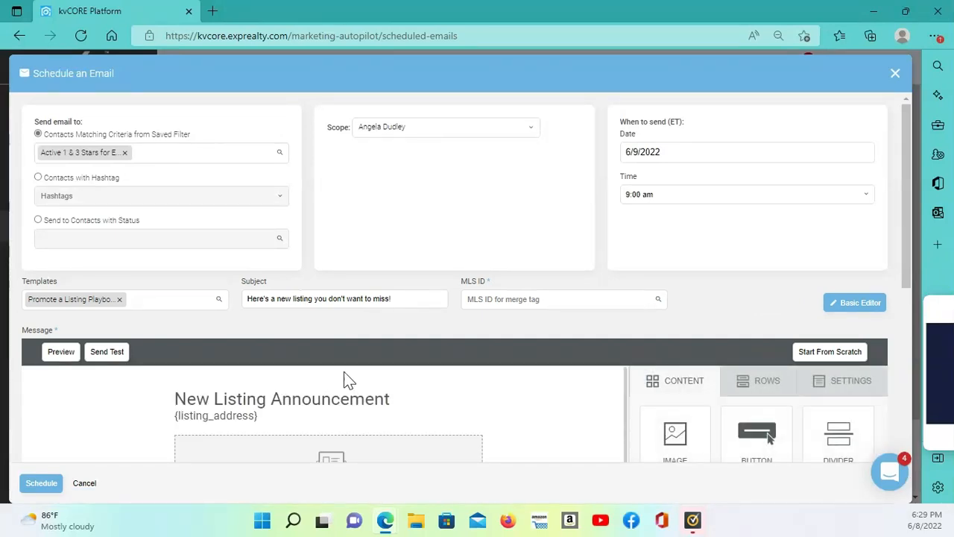
Shorten the opening sentence of the message body to "A new property just hit the market."
scroll(405, 365, "down", 2)
scroll(403, 360, "down", 1)
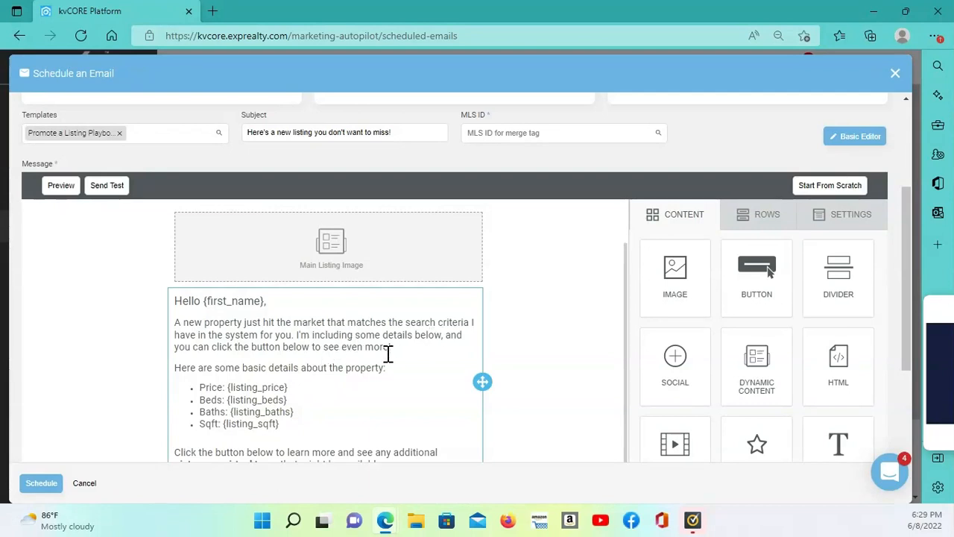
scroll(402, 370, "down", 1)
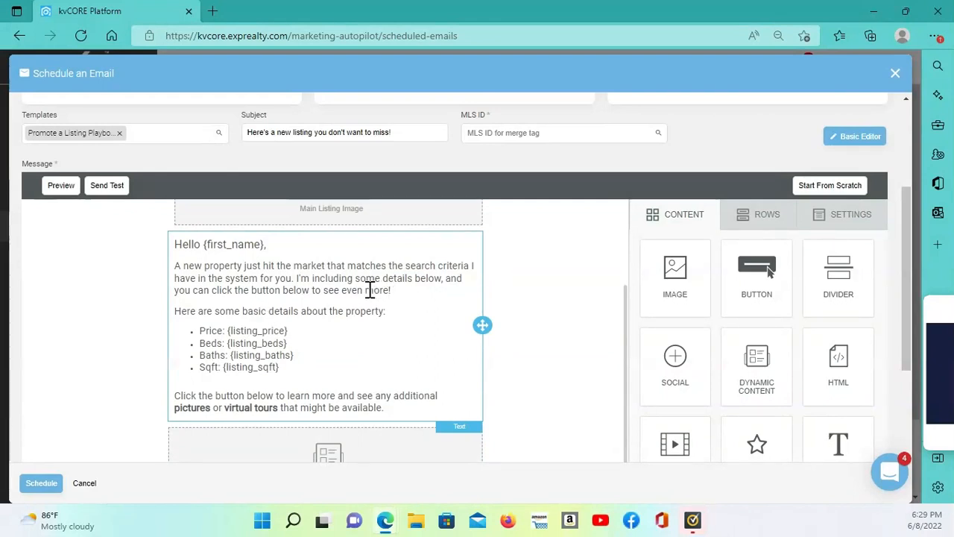
scroll(369, 289, "up", 1)
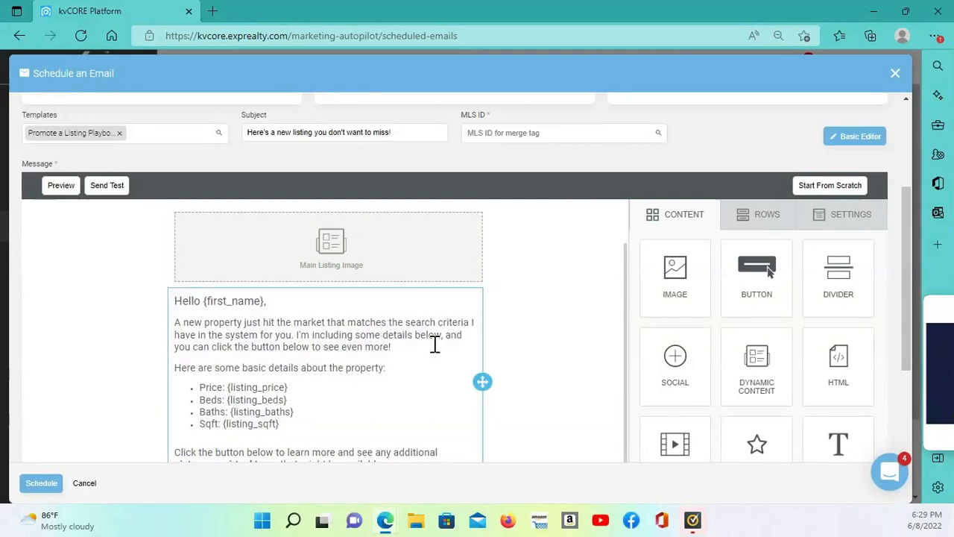
left_click(395, 348)
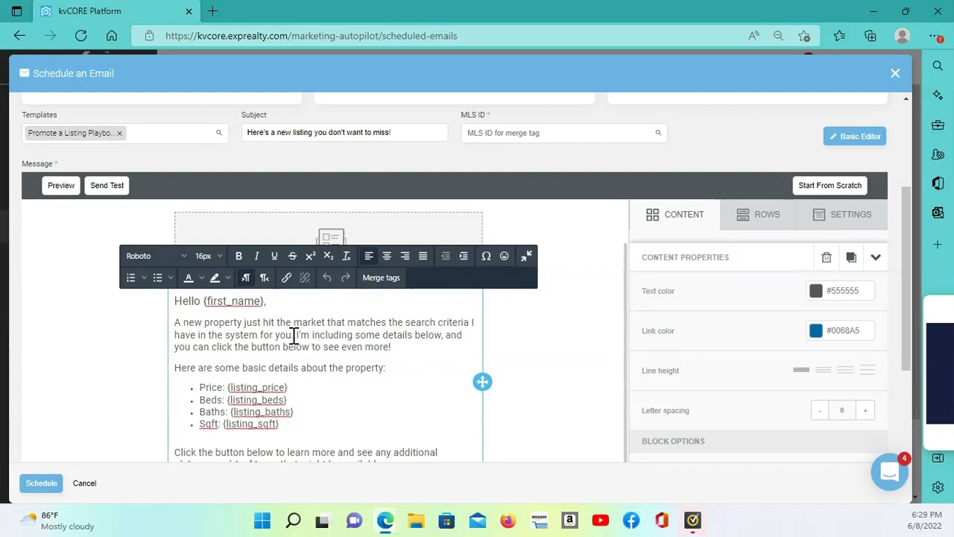
key("BackSpace")
key("BackSpace")
key("BackSpace")
key("BackSpace")
key("BackSpace")
key("BackSpace")
key("BackSpace")
key("BackSpace")
key("BackSpace")
key("BackSpace")
key("BackSpace")
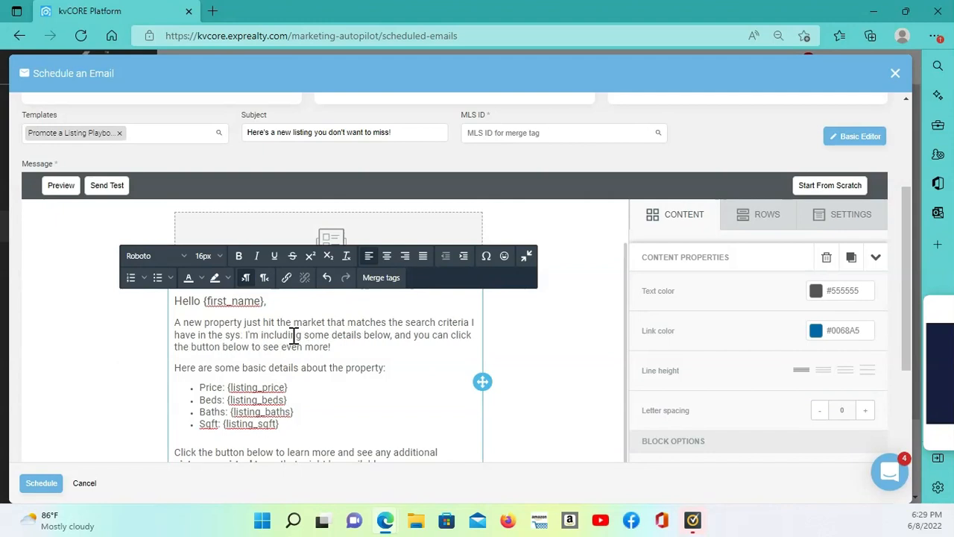
key("BackSpace")
key("BackSpace")
key("BackSpace")
key("BackSpace")
key("BackSpace")
key("BackSpace")
key("BackSpace")
key("BackSpace")
key("BackSpace")
key("BackSpace")
key("BackSpace")
key("BackSpace")
key("BackSpace")
key("BackSpace")
key("BackSpace")
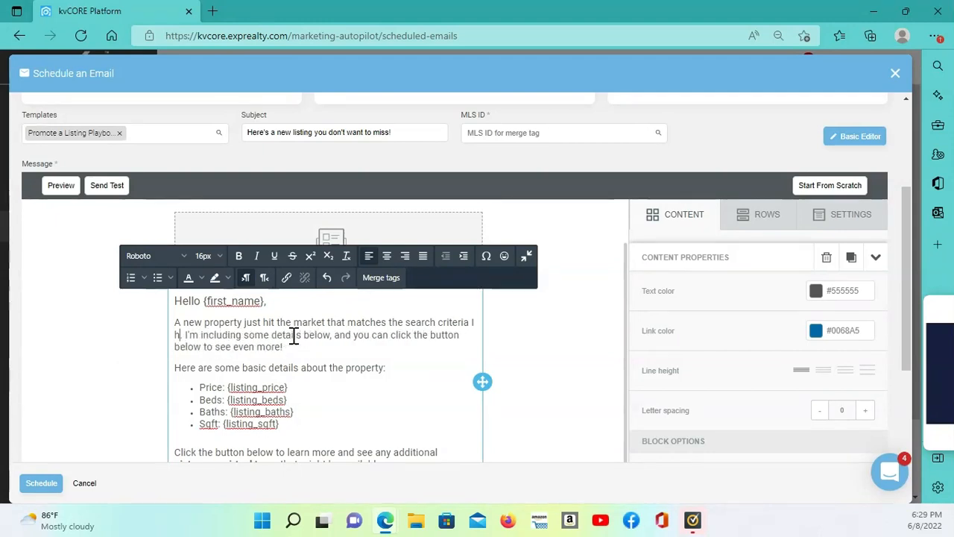
key("BackSpace")
key("BackSpace")
key("BackSpace")
key("BackSpace")
key("BackSpace")
key("BackSpace")
key("BackSpace")
key("BackSpace")
key("BackSpace")
key("BackSpace")
key("BackSpace")
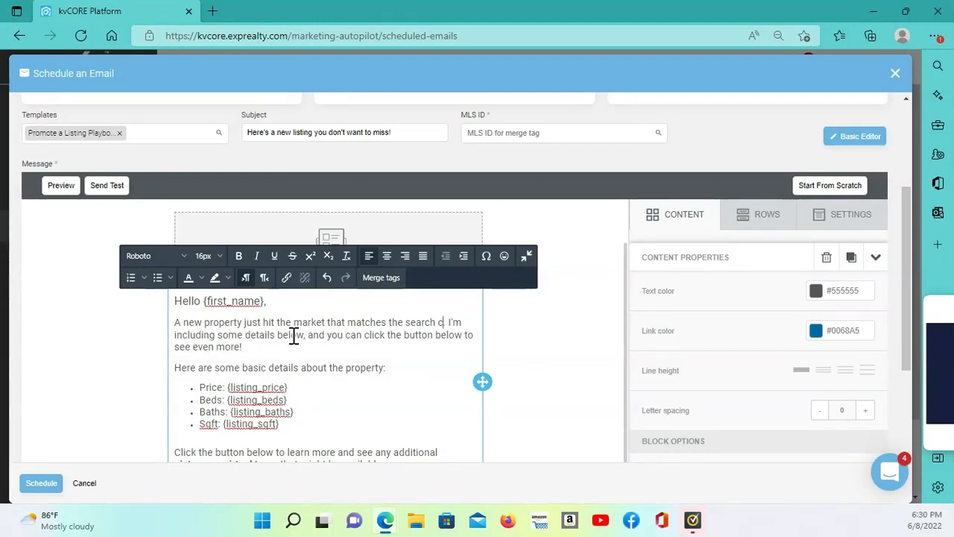
key("BackSpace")
key("BackSpace")
key("BackSpace")
key("BackSpace")
key("BackSpace")
key("BackSpace")
key("BackSpace")
key("BackSpace")
key("BackSpace")
key("BackSpace")
key("BackSpace")
key("BackSpace")
key("BackSpace")
key("BackSpace")
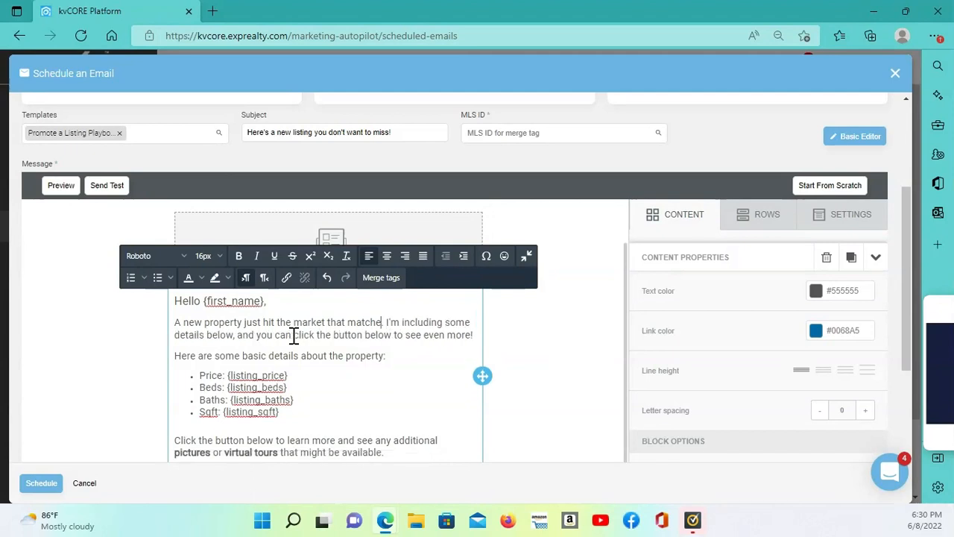
key("BackSpace")
key("BackSpace")
key("BackSpace")
key("BackSpace")
key("BackSpace")
key("BackSpace")
key("BackSpace")
key("BackSpace")
key("BackSpace")
key("BackSpace")
key("BackSpace")
key("BackSpace")
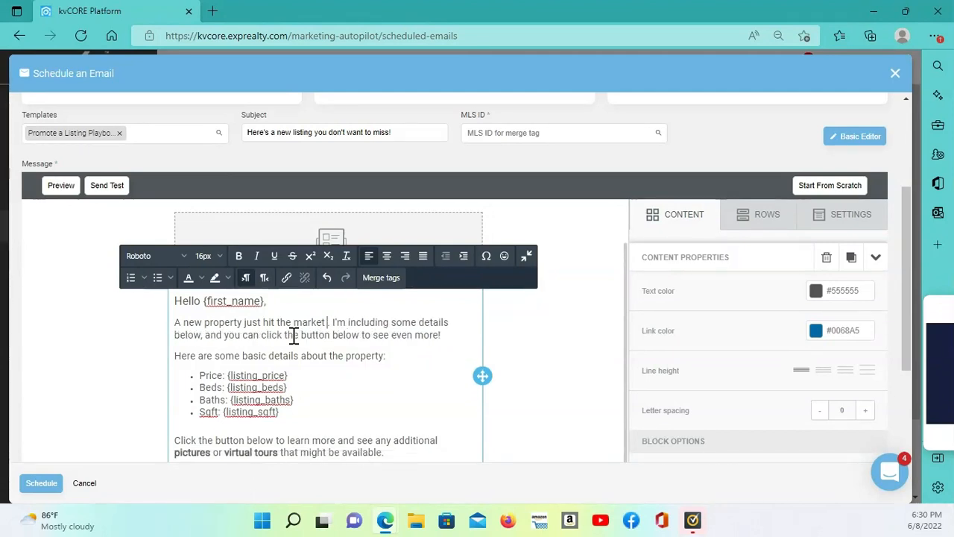
type(".")
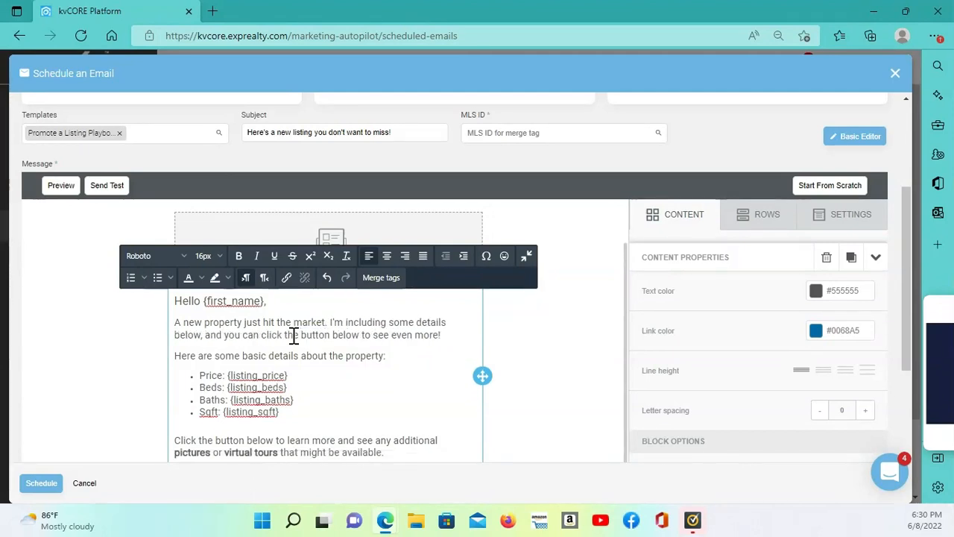
Delete the Office Logo dynamic content block beside the agent signature
scroll(405, 366, "down", 1)
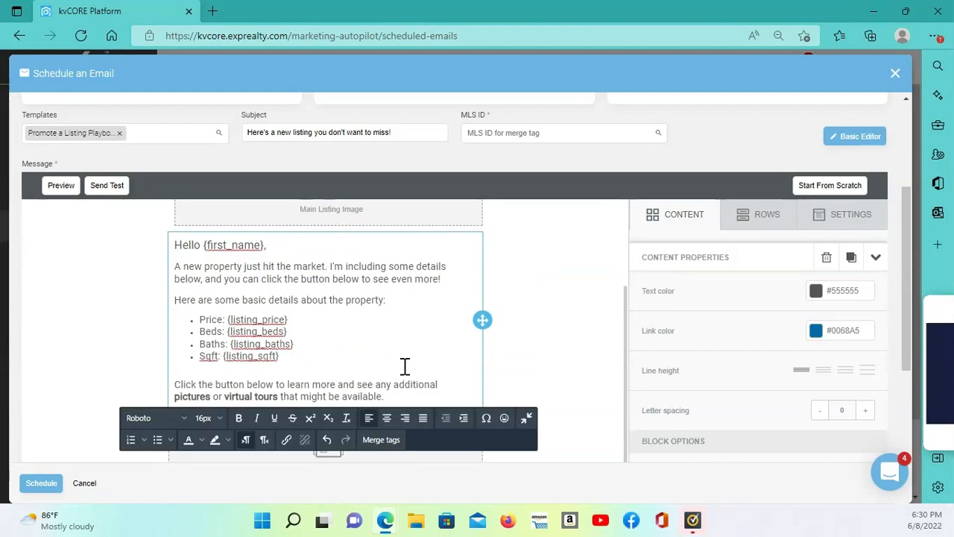
scroll(446, 302, "down", 3)
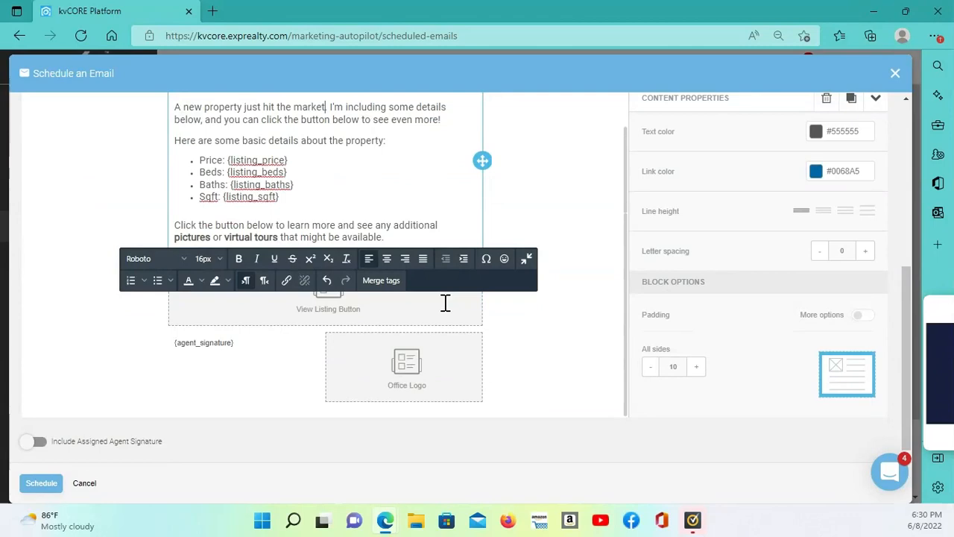
left_click(425, 361)
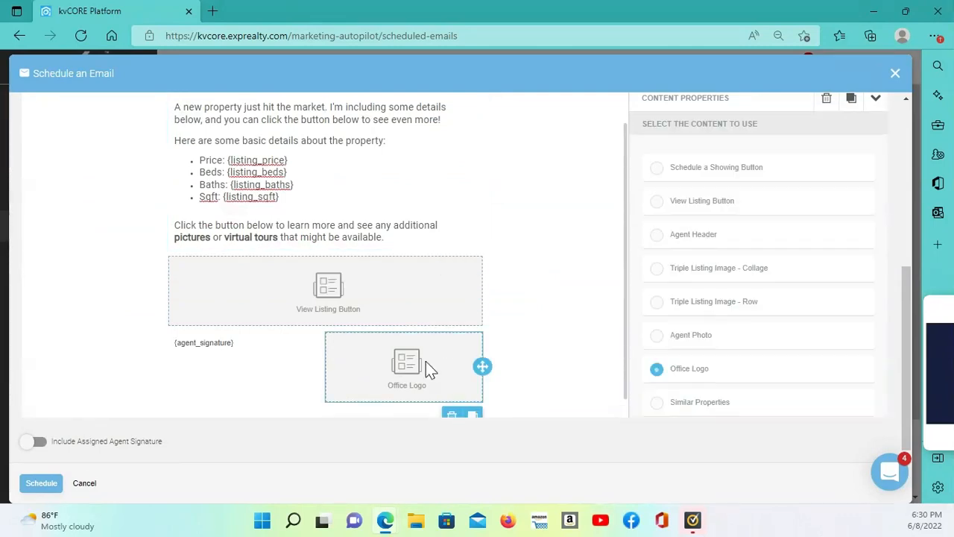
left_click(452, 415)
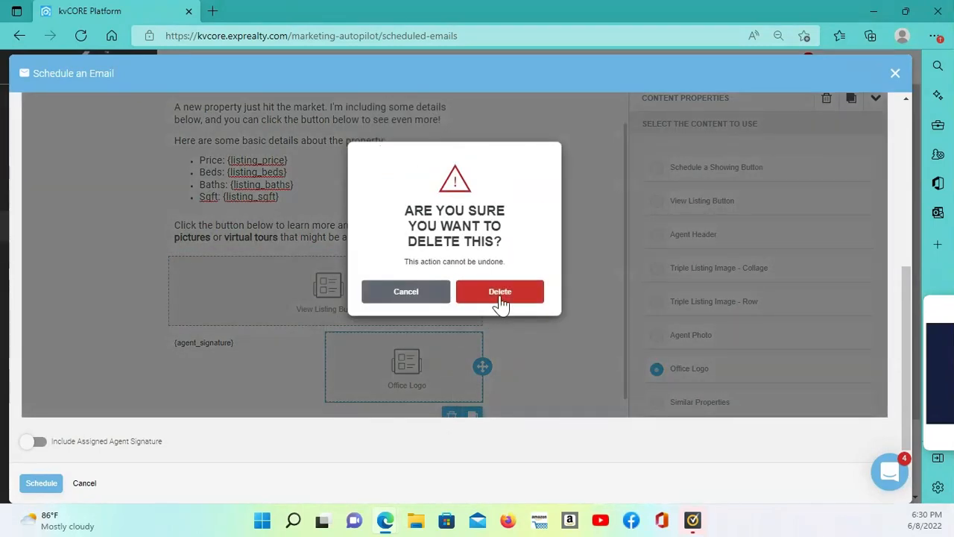
left_click(497, 299)
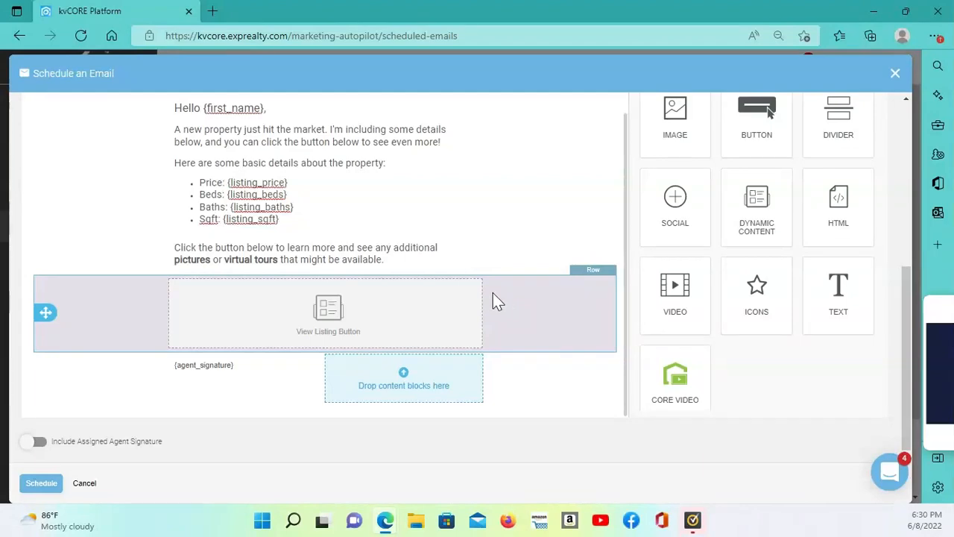
Try to assign the listing with MLS ID U8164086 to the email's merge tags
scroll(481, 243, "up", 2)
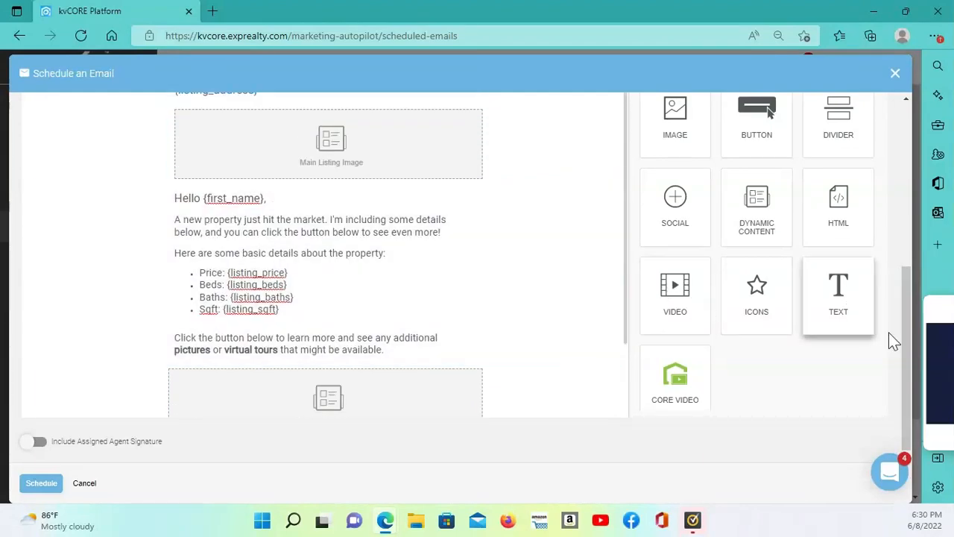
left_click_drag(905, 405, 897, 182)
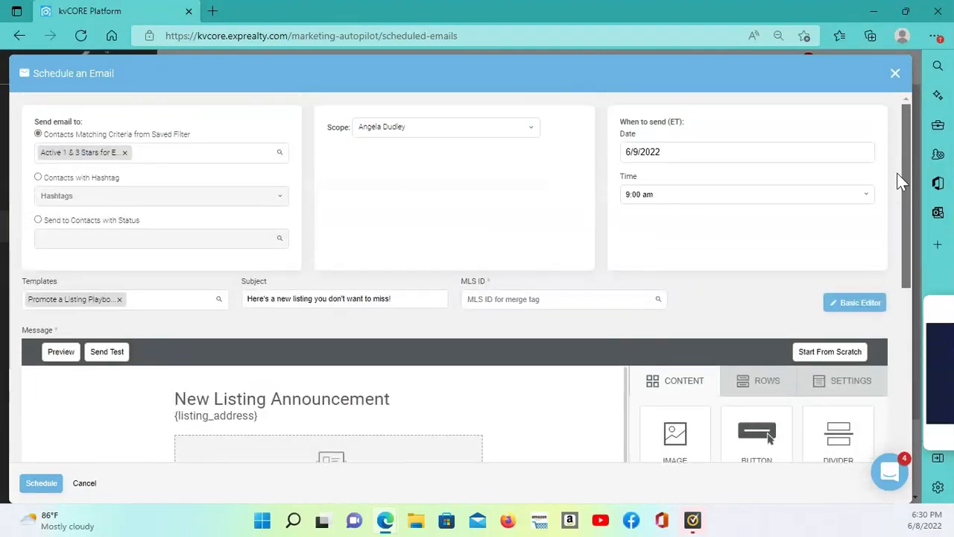
left_click(525, 298)
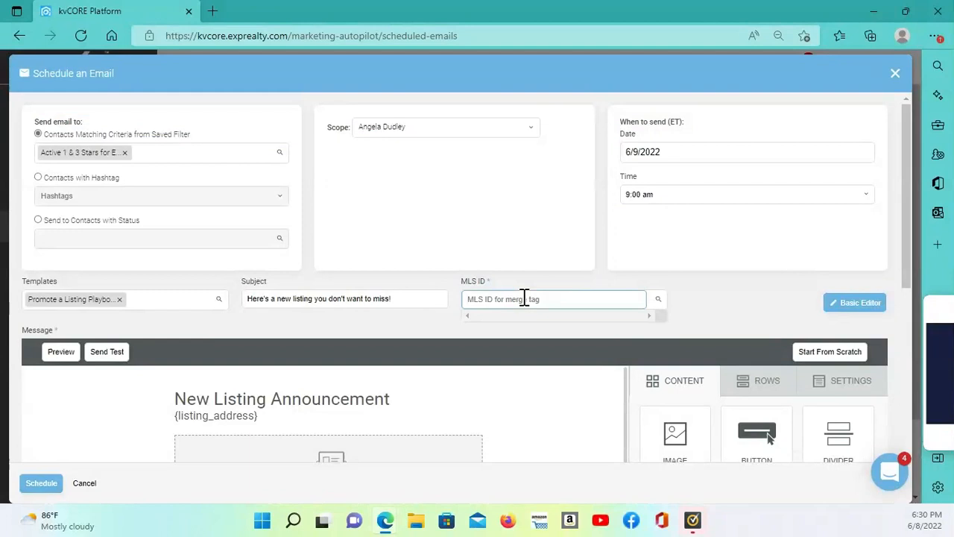
type("U81")
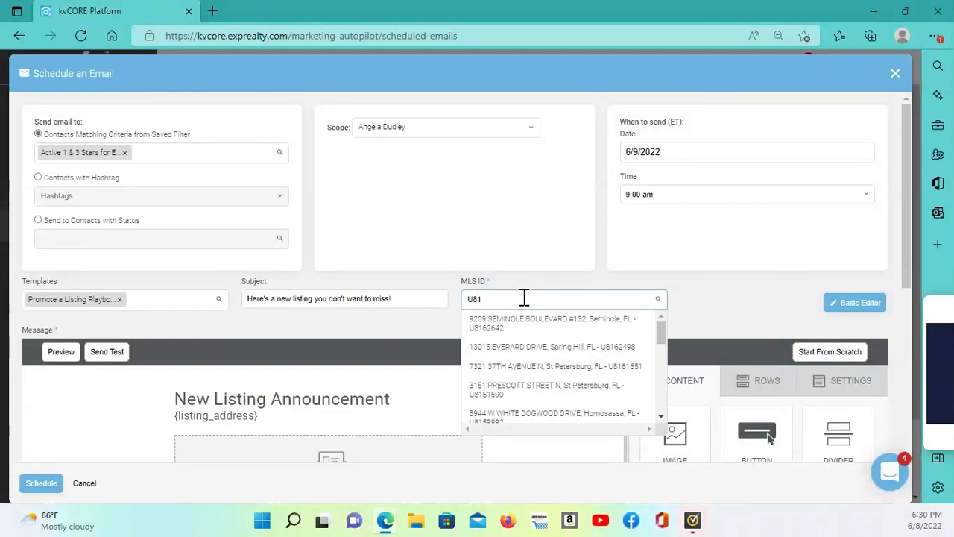
type("640")
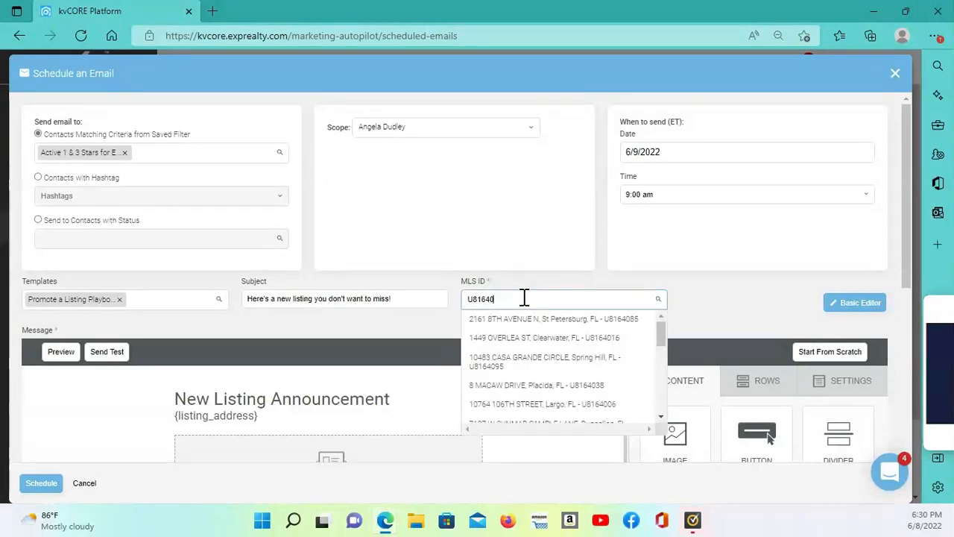
type("86")
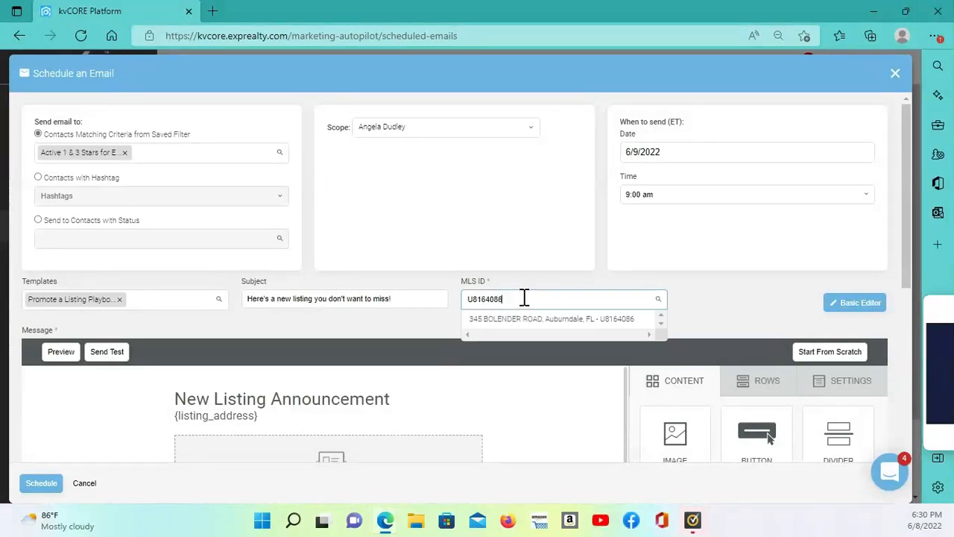
left_click(525, 319)
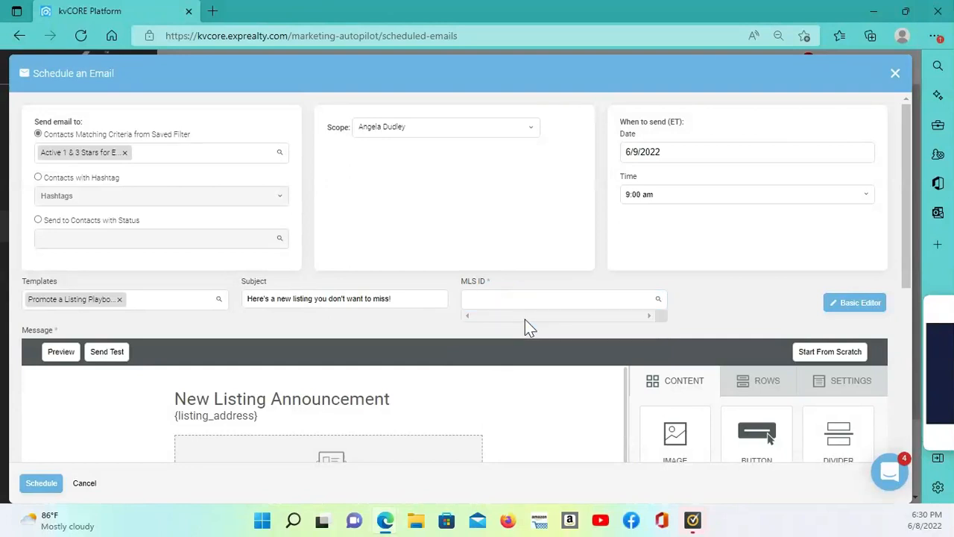
Assign the listing with MLS ID U8164086 to the email and schedule the email
left_click(509, 299)
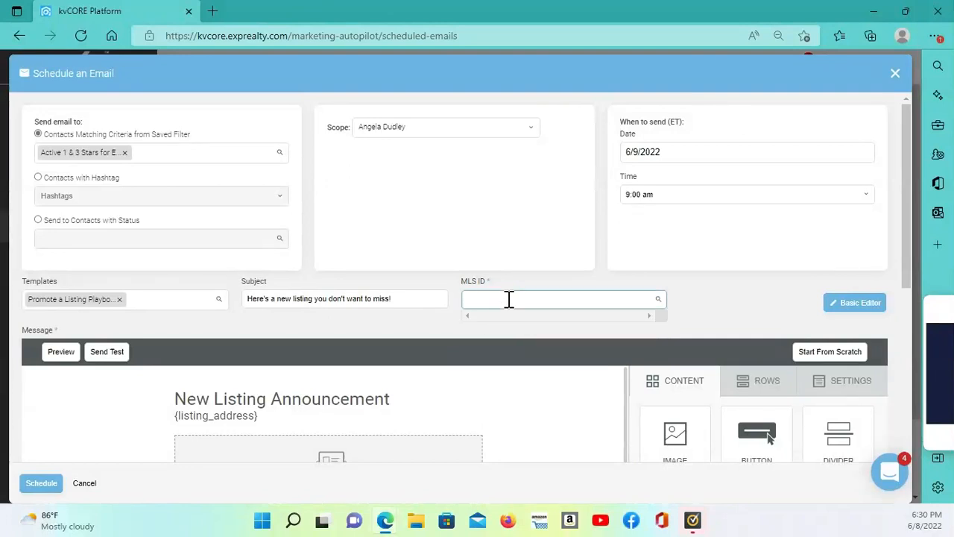
type("U81")
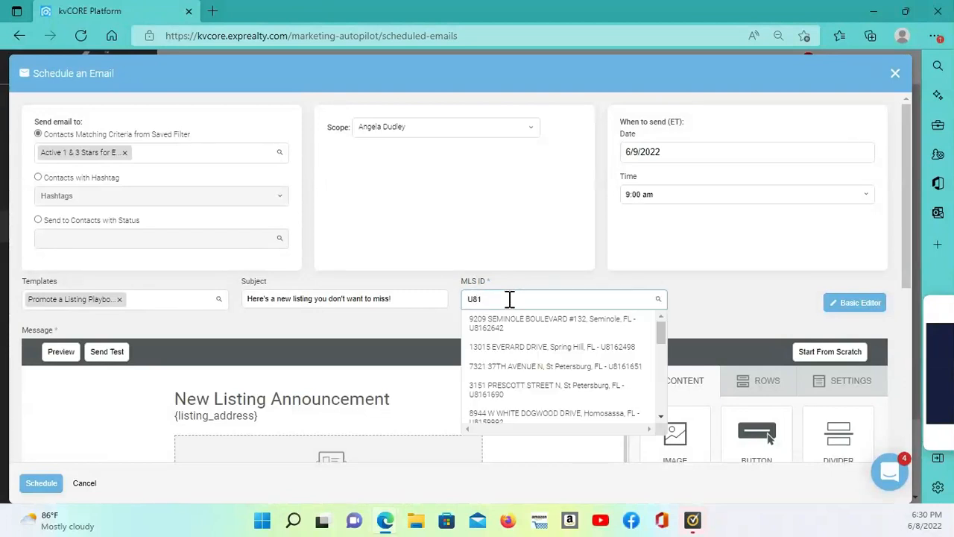
type("6")
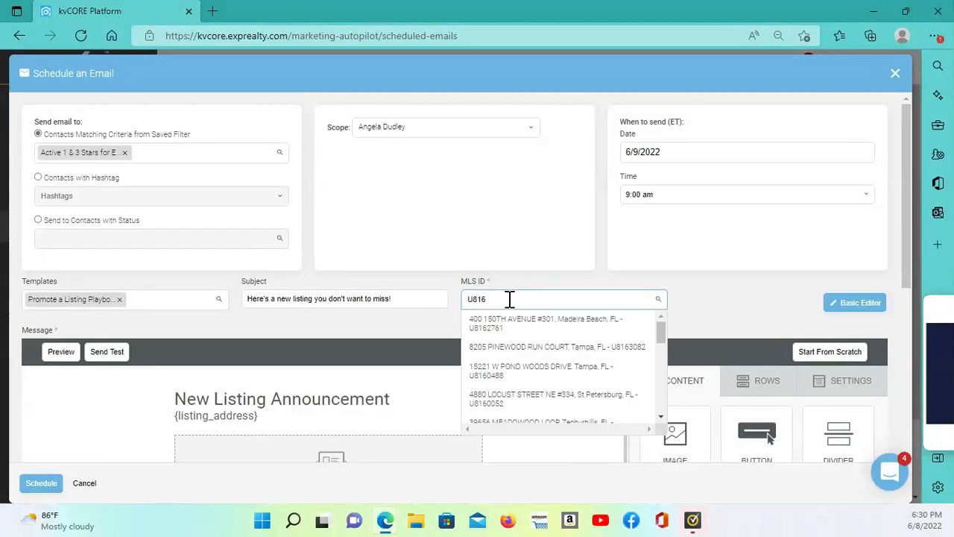
type("408")
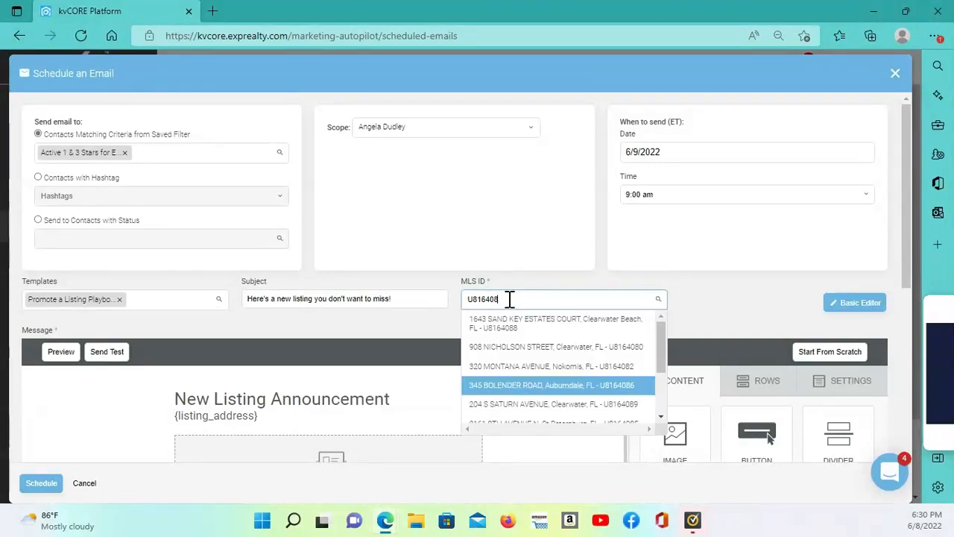
type("6")
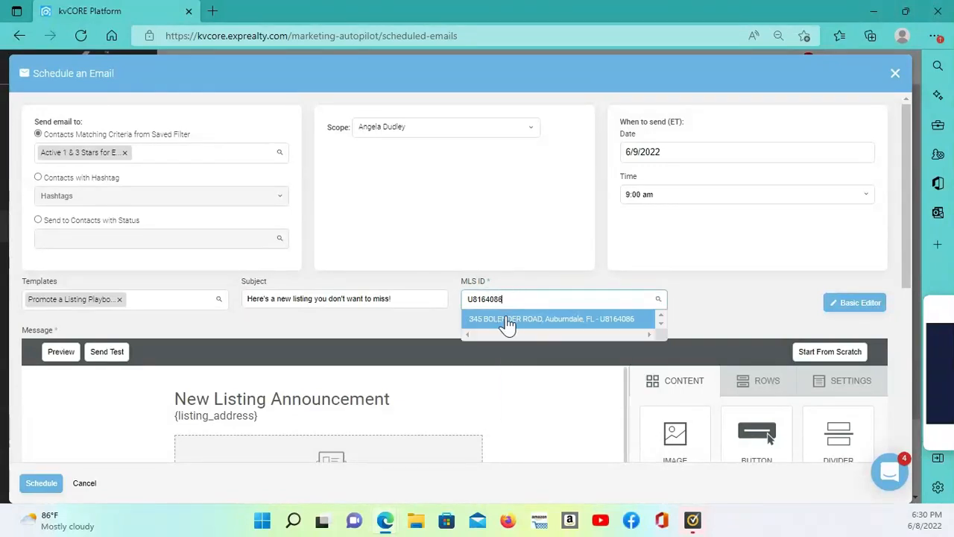
left_click(507, 320)
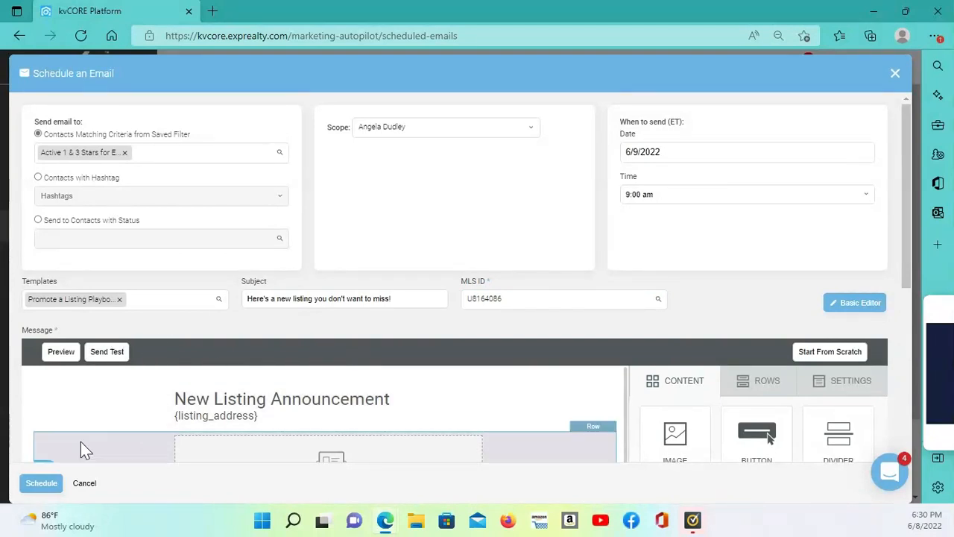
left_click(39, 485)
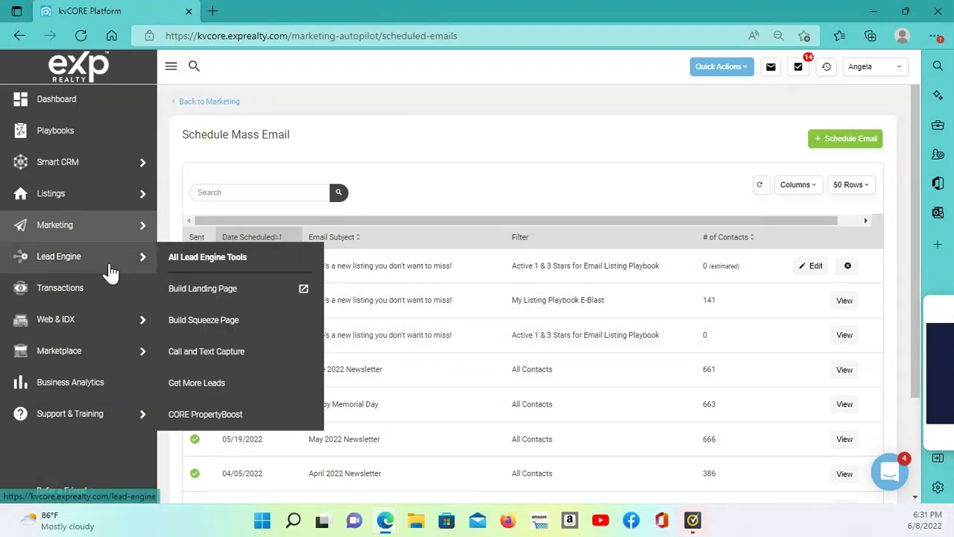
Open the Promote a Listing playbook, look through the My Team Listings available for promotion, and close the playbook
mouse_move(51, 164)
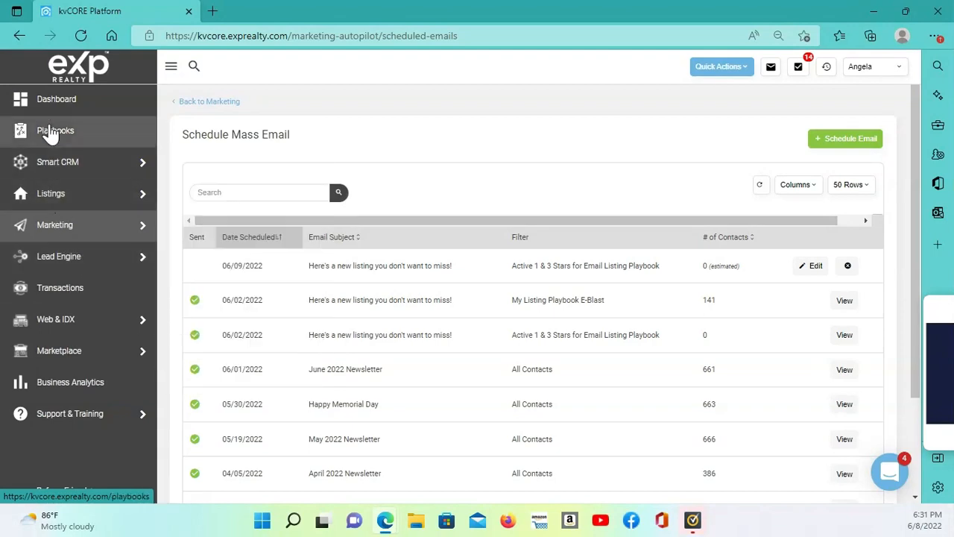
left_click(51, 133)
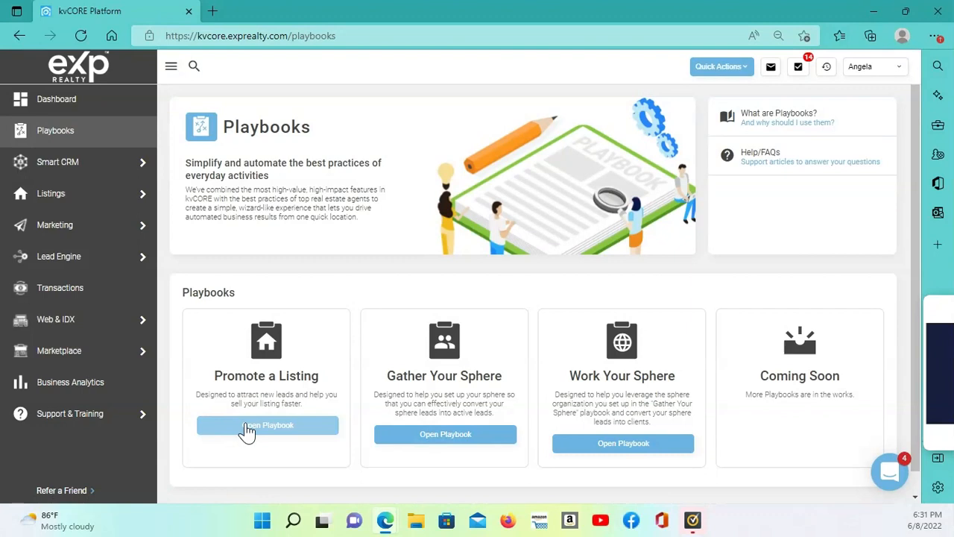
left_click(246, 425)
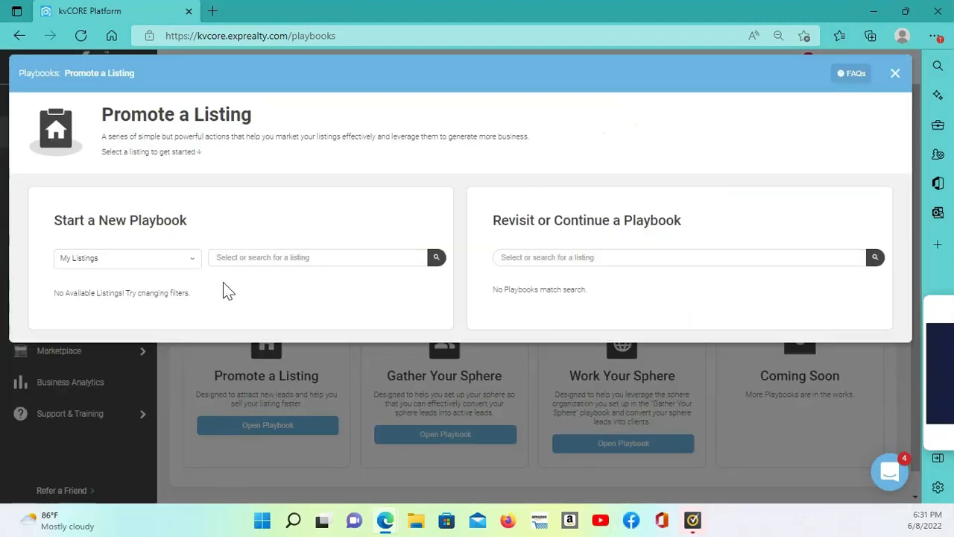
left_click(183, 258)
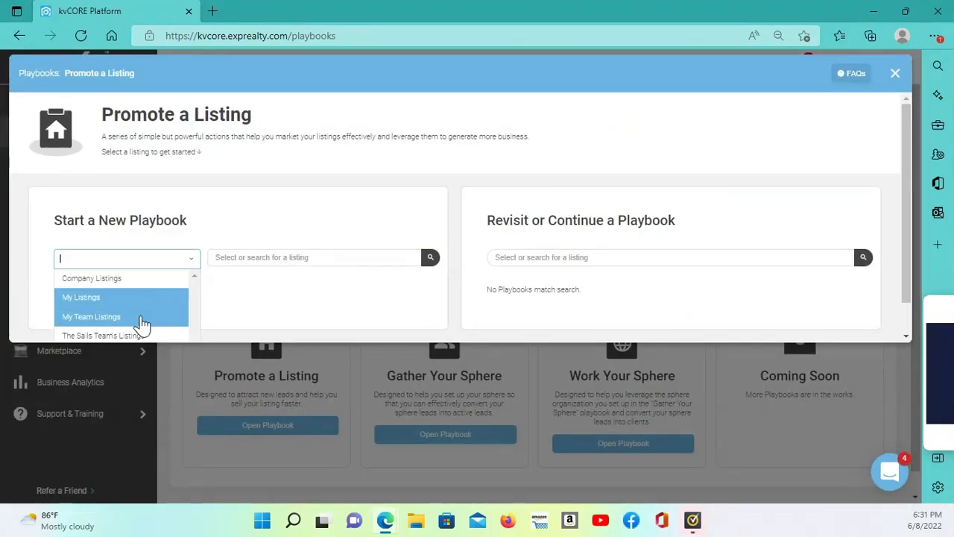
left_click(142, 323)
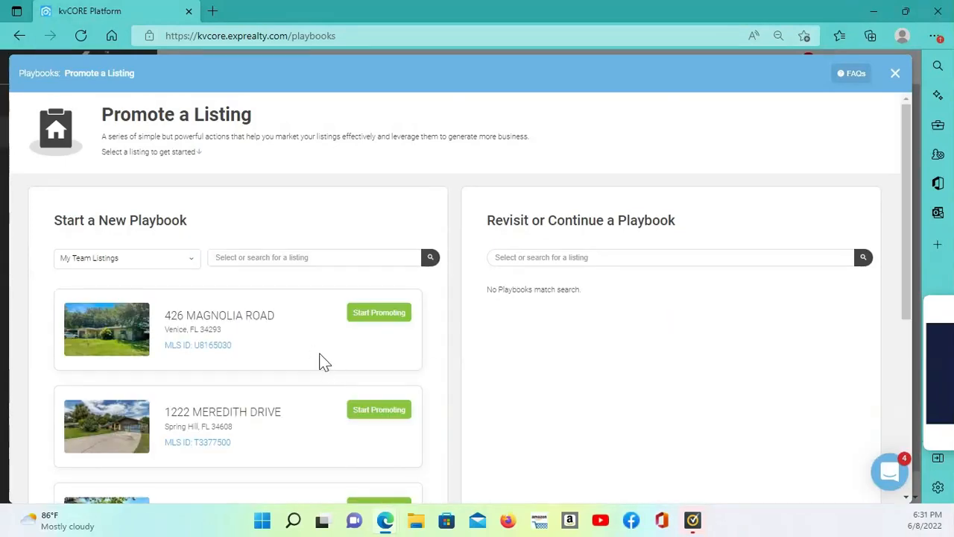
scroll(305, 347, "down", 2)
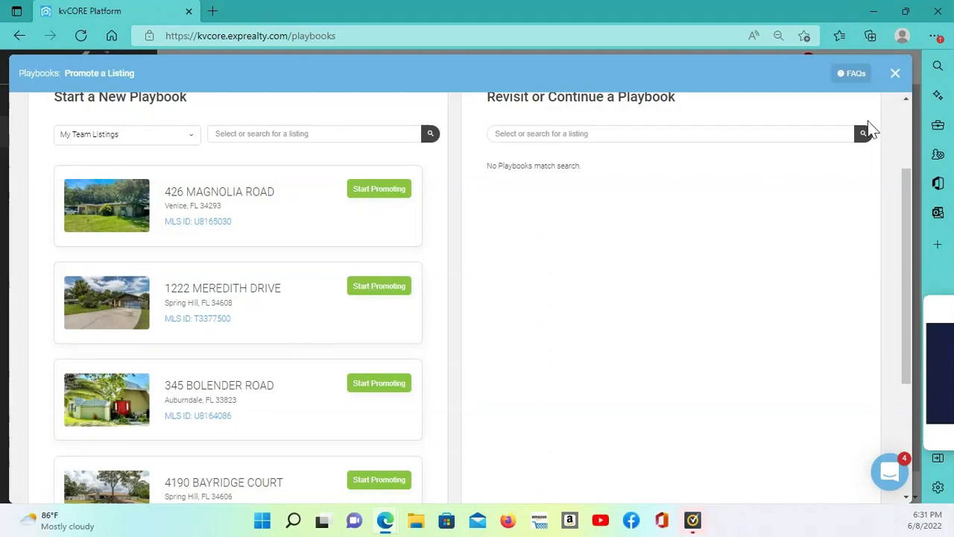
left_click(896, 74)
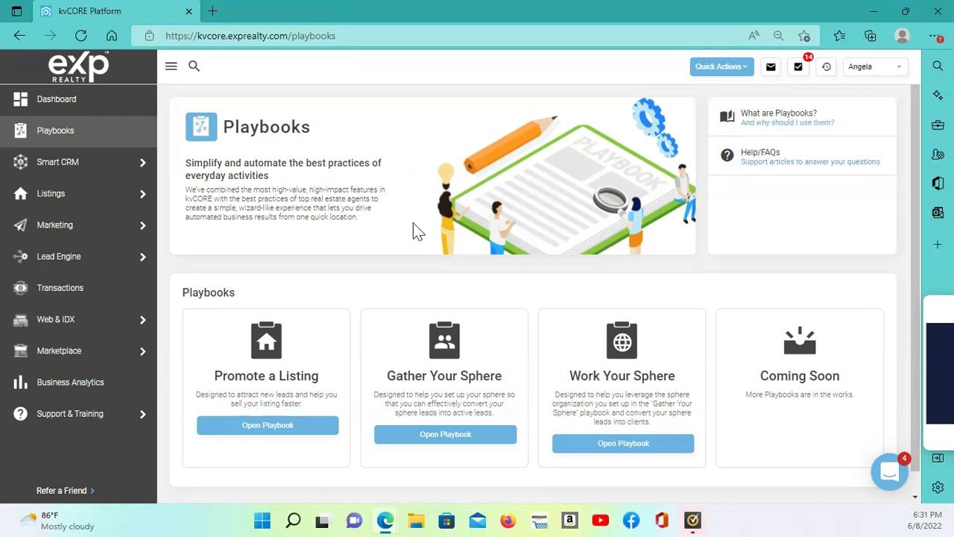
Return to Scheduled Mass Emails among the marketing tools and start a new scheduled email
mouse_move(129, 243)
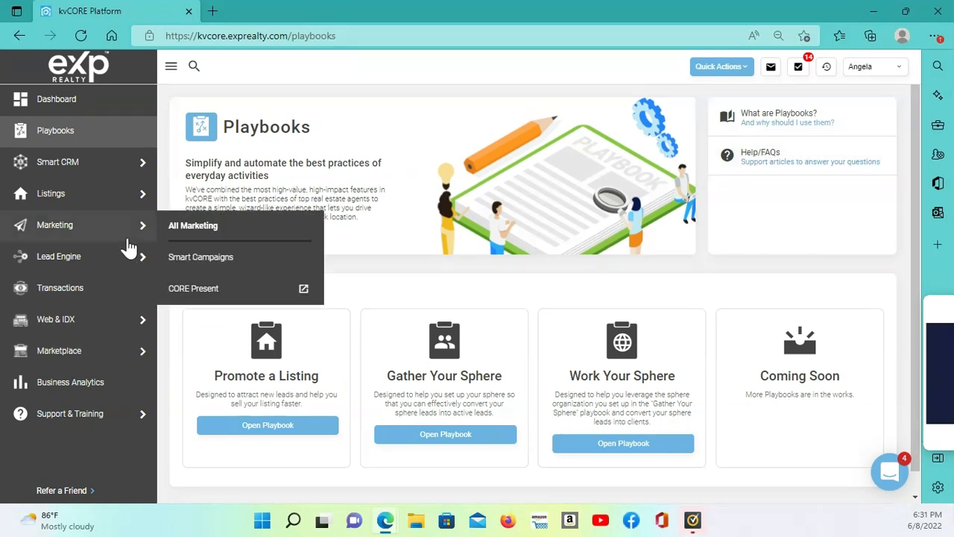
left_click(195, 226)
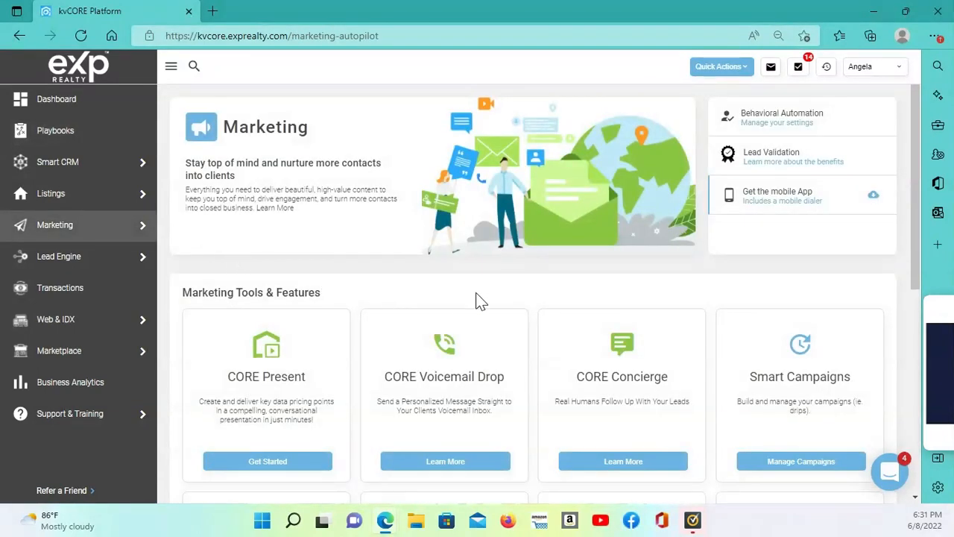
scroll(481, 298, "down", 2)
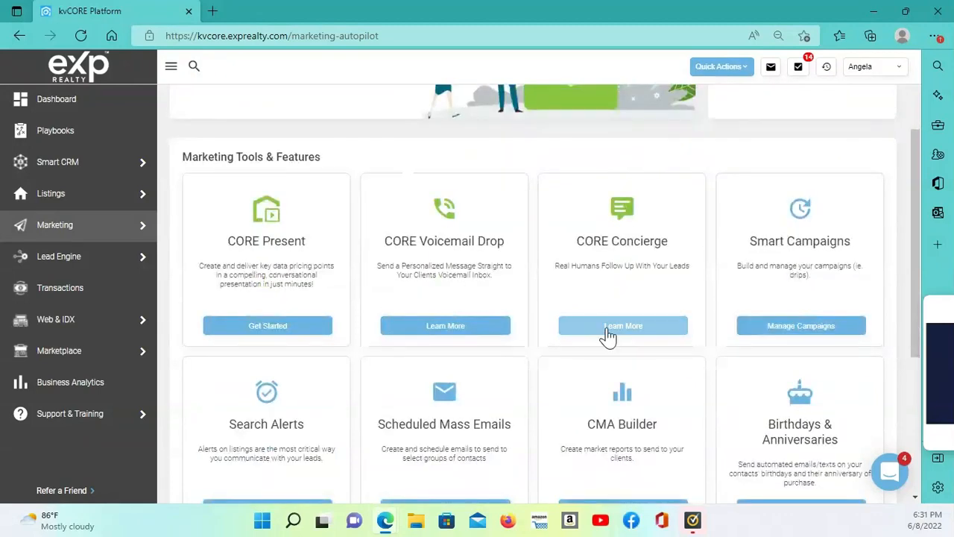
scroll(609, 335, "down", 2)
left_click(437, 375)
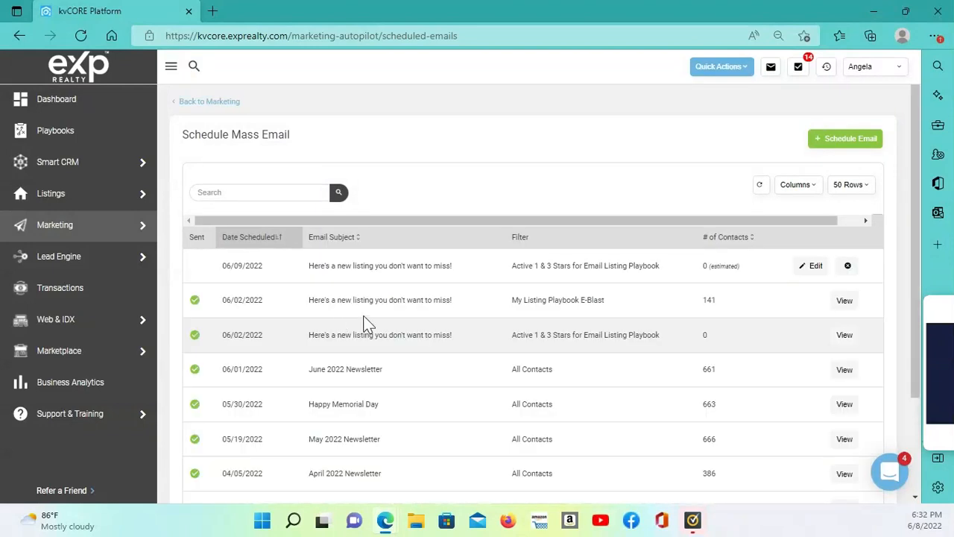
left_click(845, 143)
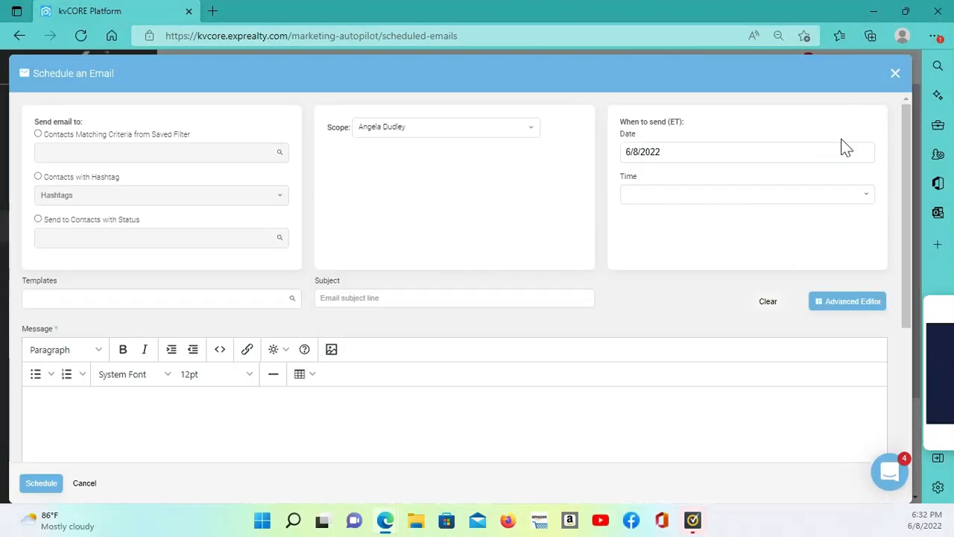
Address the new email to contacts matching the saved filter My Listing Playbook E-Blast
left_click(38, 134)
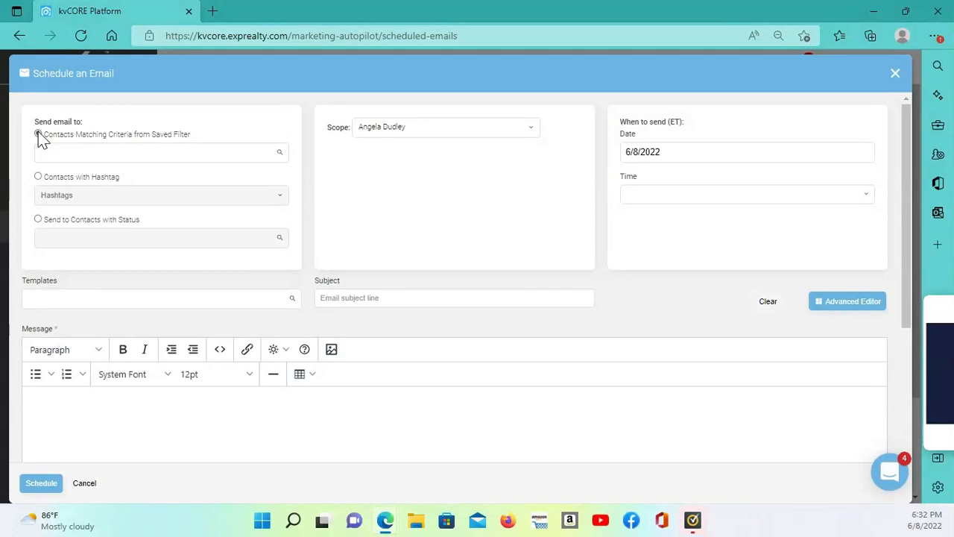
left_click(124, 154)
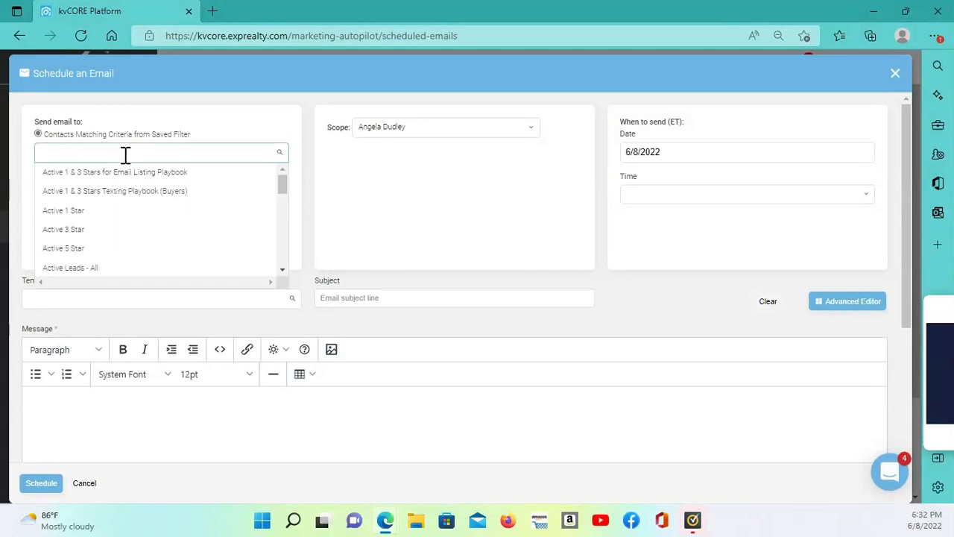
scroll(153, 217, "down", 2)
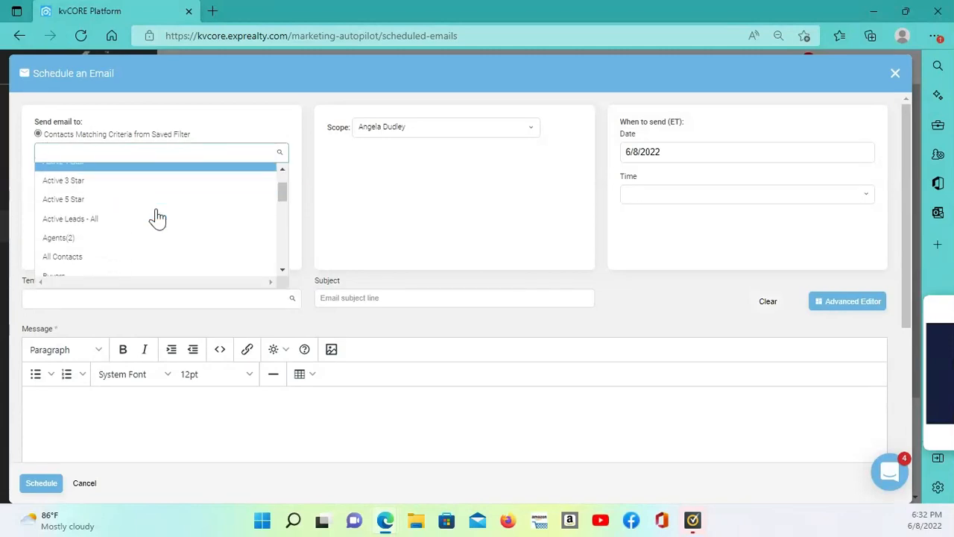
scroll(157, 216, "down", 4)
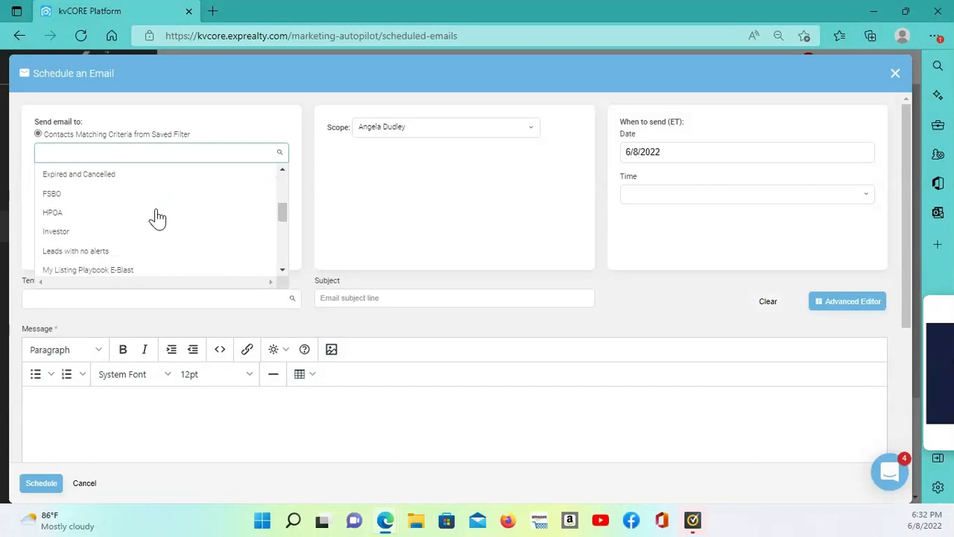
scroll(157, 217, "down", 1)
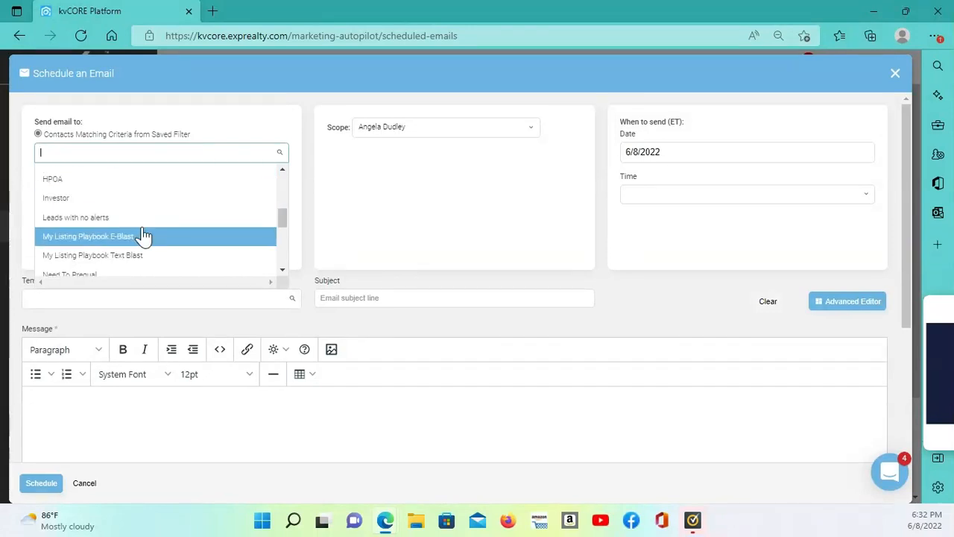
left_click(97, 237)
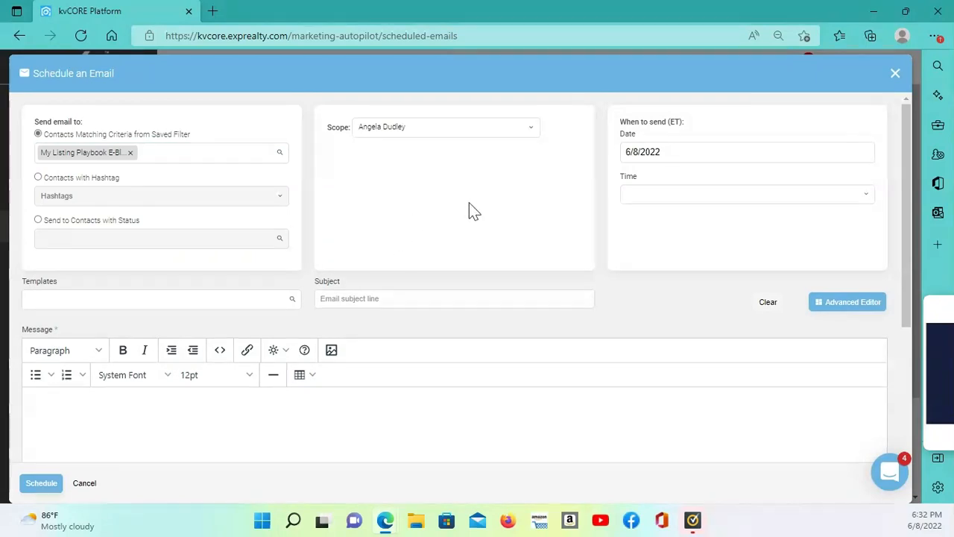
Set the email's send date to 6/9/2022 and the send time to 9:00 am
left_click(693, 154)
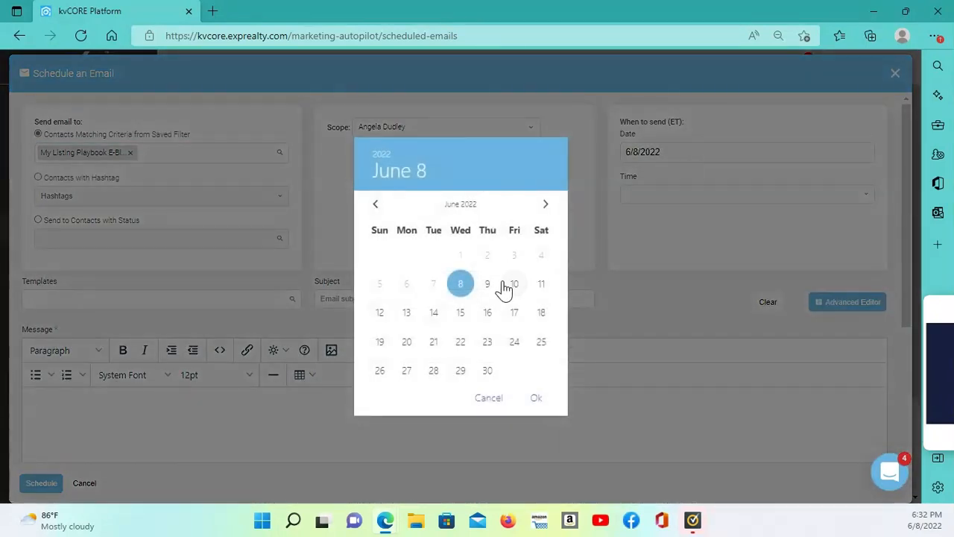
left_click(489, 290)
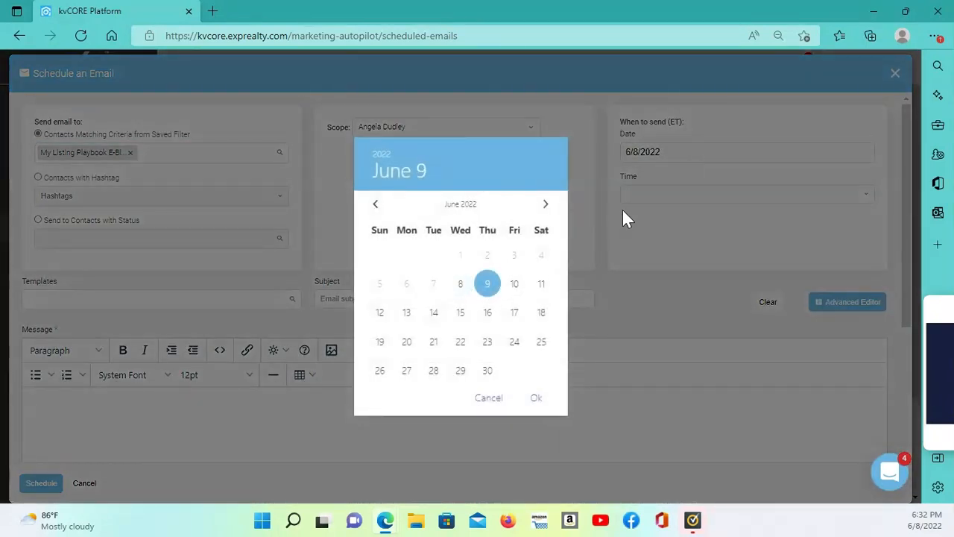
left_click(538, 399)
left_click(668, 197)
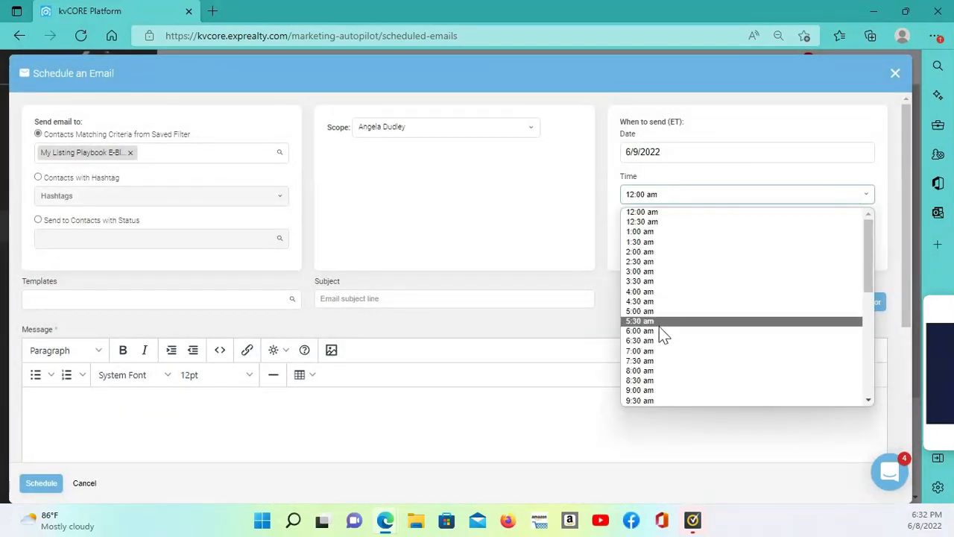
left_click(653, 391)
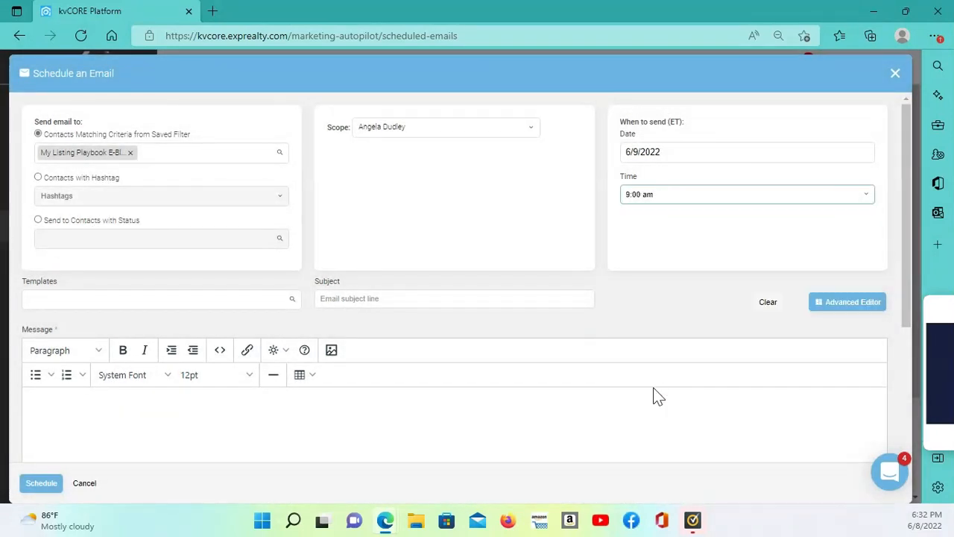
Apply the template Promote a Listing Playbook - Contact Matching Buyers to the email
left_click(140, 297)
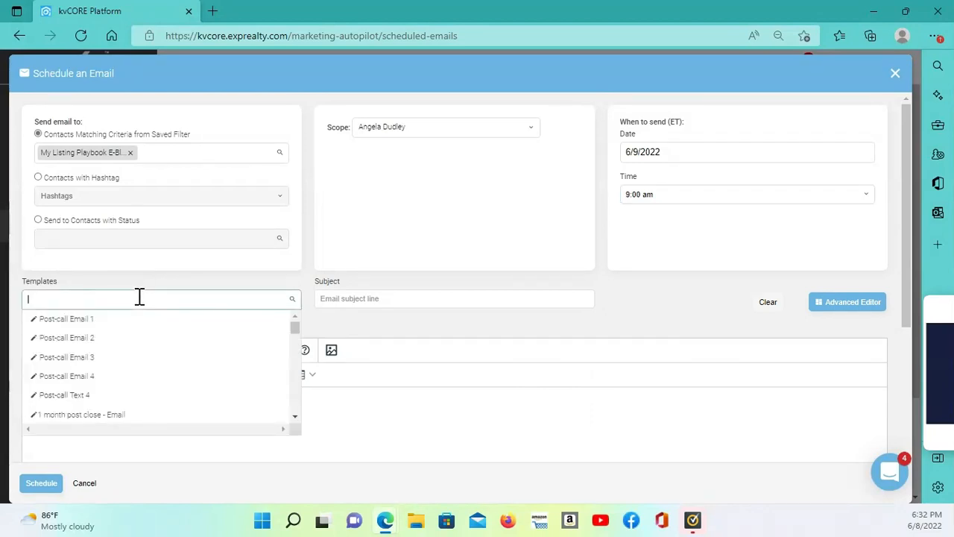
type("p")
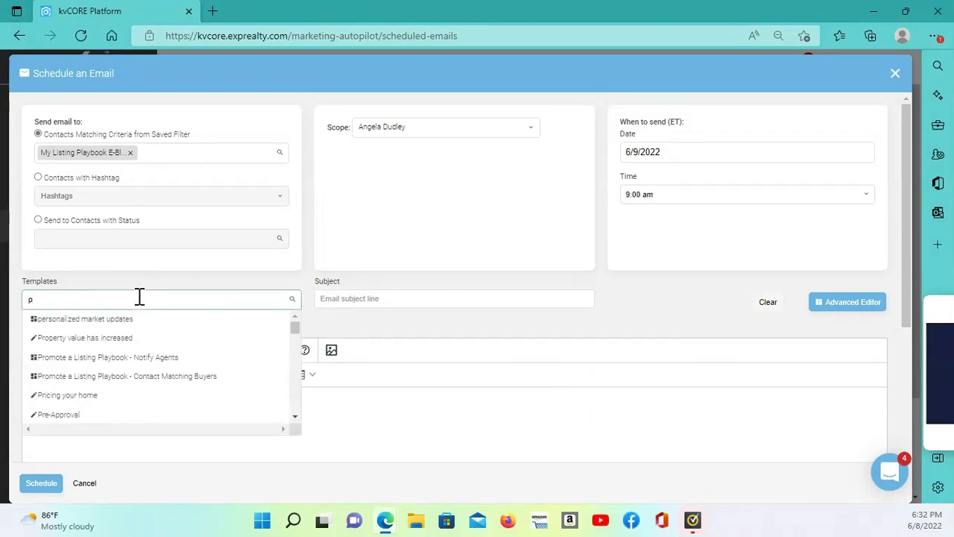
left_click(145, 378)
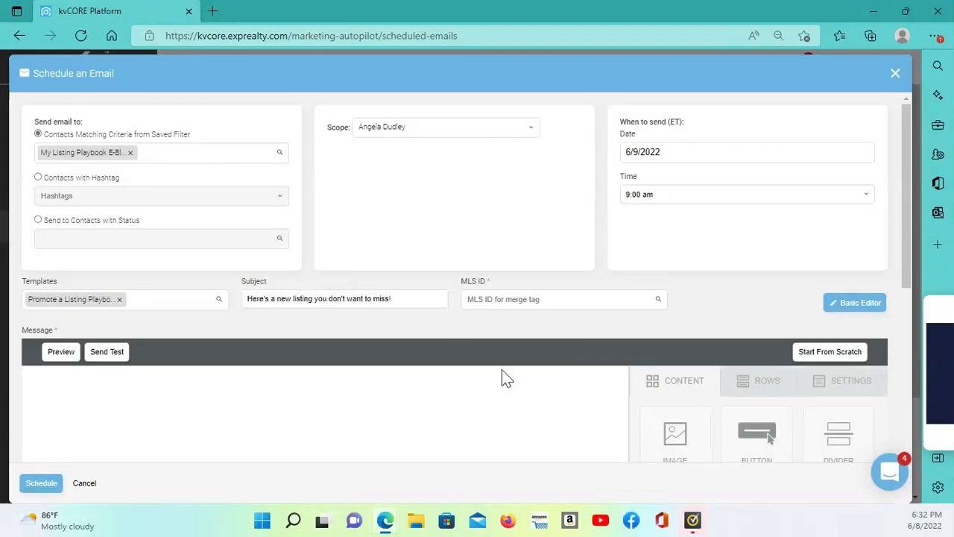
Remove "that matches the search criteria I have in the system for you" from the message's opening sentence, ending it after "market"
scroll(505, 377, "down", 3)
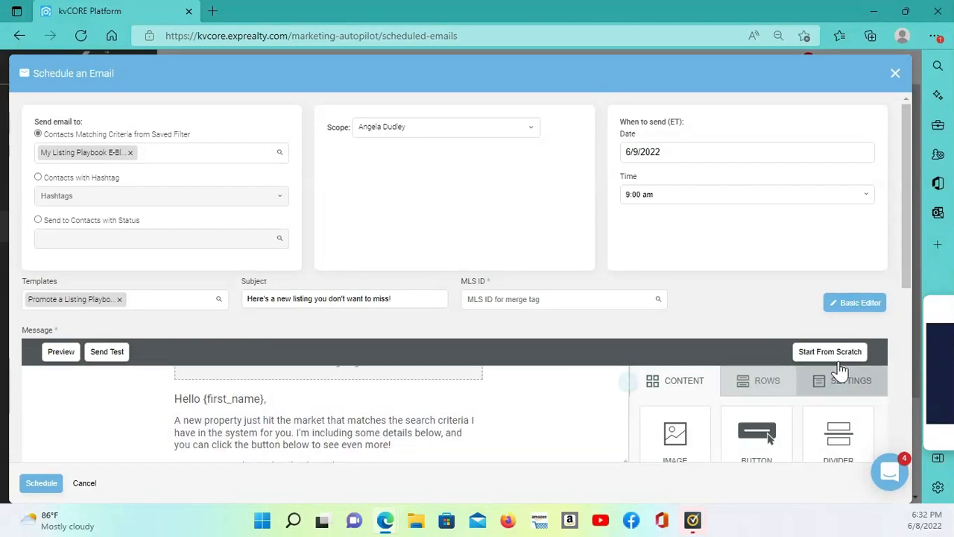
scroll(904, 254, "down", 2)
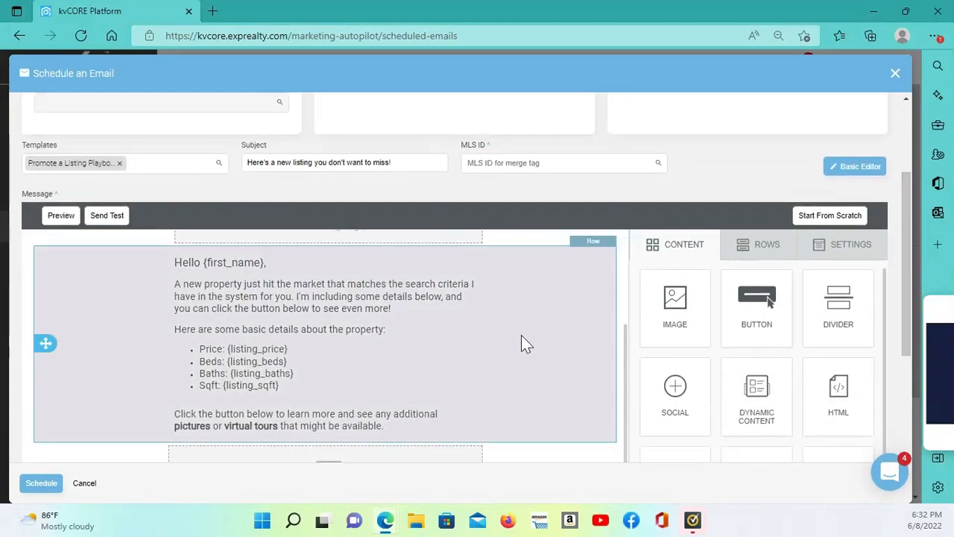
scroll(524, 329, "down", 2)
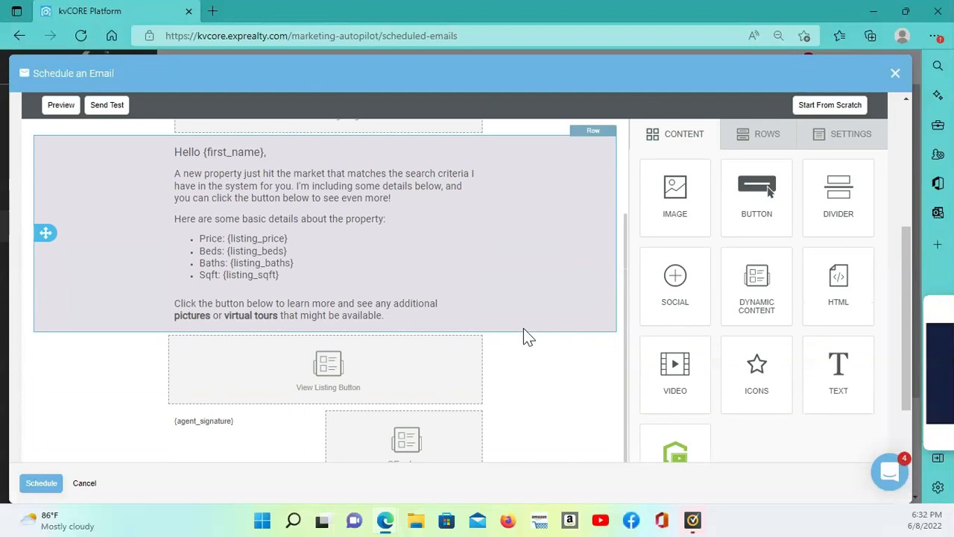
scroll(523, 335, "up", 1)
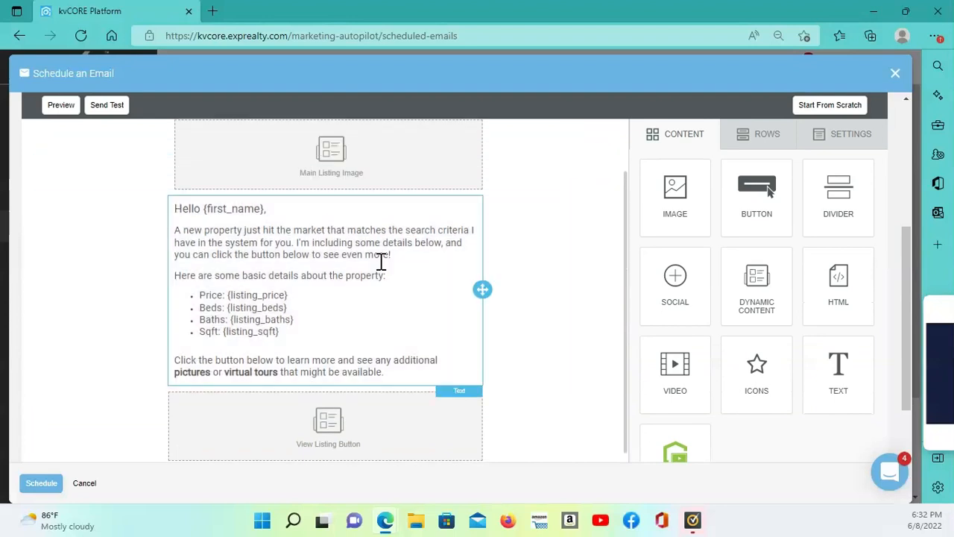
left_click(293, 244)
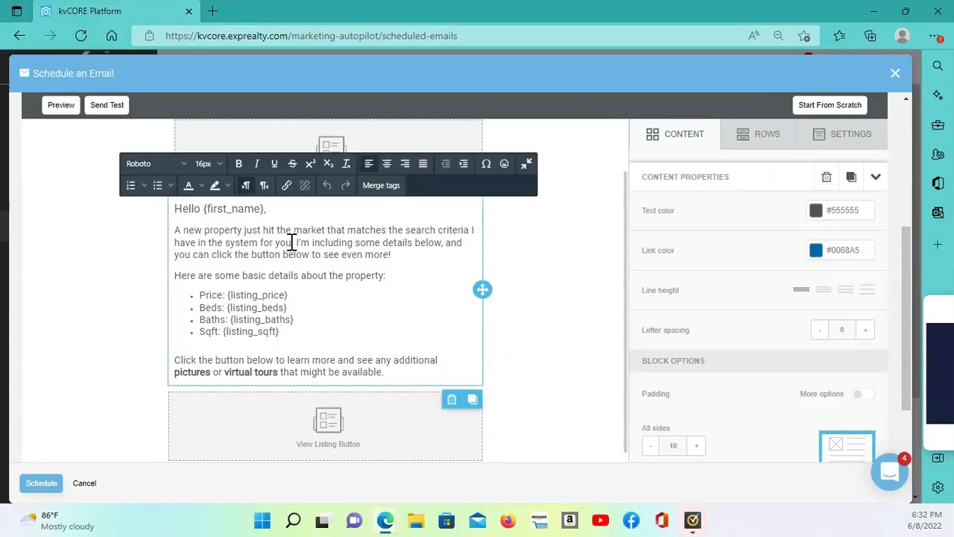
key("BackSpace")
key("BackSpace")
key("BackSpace")
key("BackSpace")
key("BackSpace")
key("BackSpace")
key("BackSpace")
key("BackSpace")
key("BackSpace")
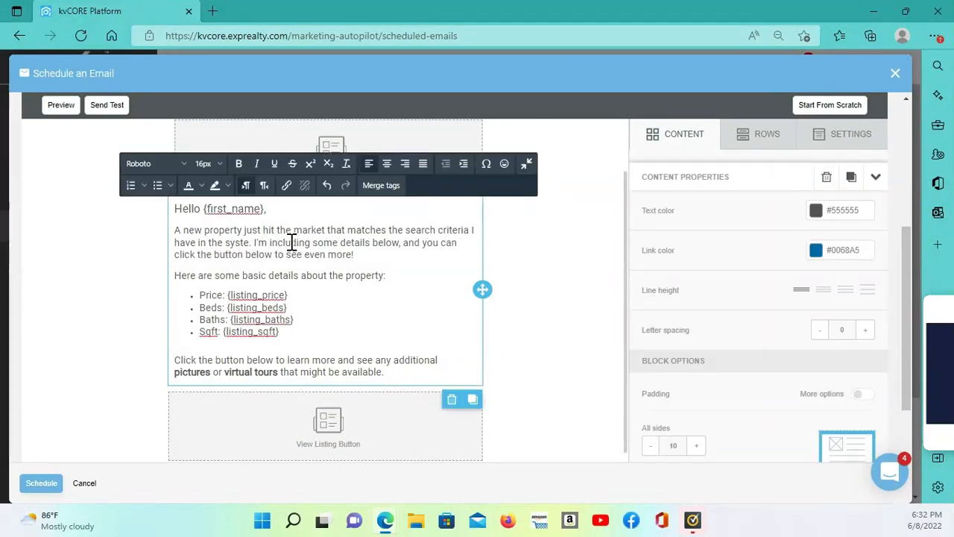
key("BackSpace")
key("BackSpace")
key("BackSpace")
key("BackSpace")
key("BackSpace")
key("BackSpace")
key("BackSpace")
key("BackSpace")
key("BackSpace")
key("BackSpace")
key("BackSpace")
key("BackSpace")
key("BackSpace")
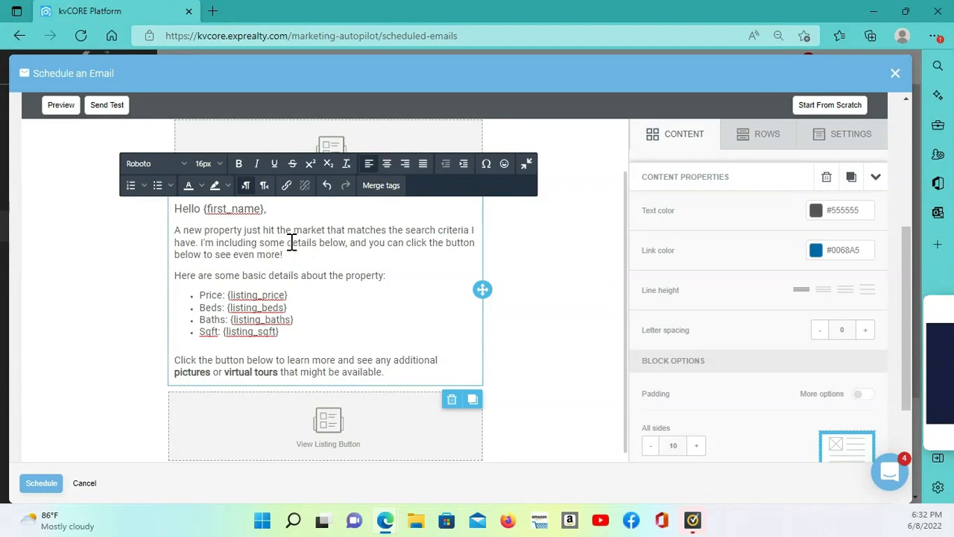
key("BackSpace")
key("BackSpace")
key("BackSpace")
key("BackSpace")
key("BackSpace")
key("BackSpace")
key("BackSpace")
key("BackSpace")
key("BackSpace")
key("BackSpace")
key("BackSpace")
key("BackSpace")
key("BackSpace")
key("BackSpace")
key("BackSpace")
key("BackSpace")
key("BackSpace")
key("BackSpace")
key("BackSpace")
key("BackSpace")
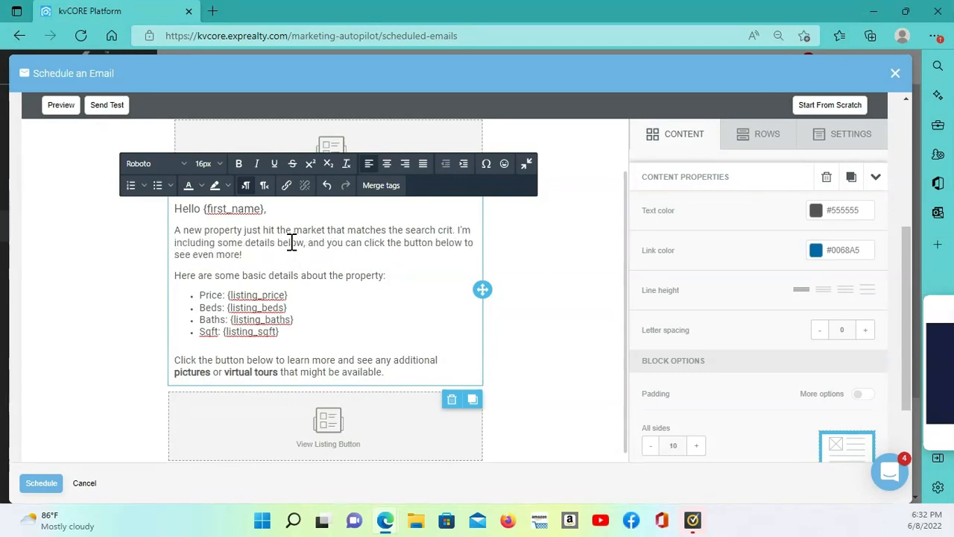
key("BackSpace")
key("BackSpace")
key("BackSpace")
key("BackSpace")
key("BackSpace")
key("BackSpace")
key("BackSpace")
key("BackSpace")
key("BackSpace")
key("BackSpace")
key("BackSpace")
key("BackSpace")
key("BackSpace")
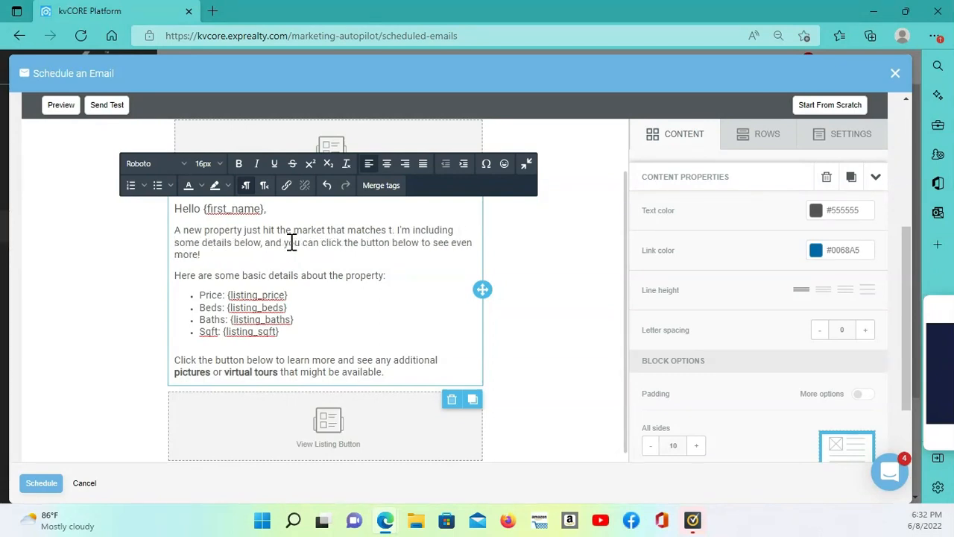
key("BackSpace")
key("BackSpace")
key("BackSpace")
key("BackSpace")
key("BackSpace")
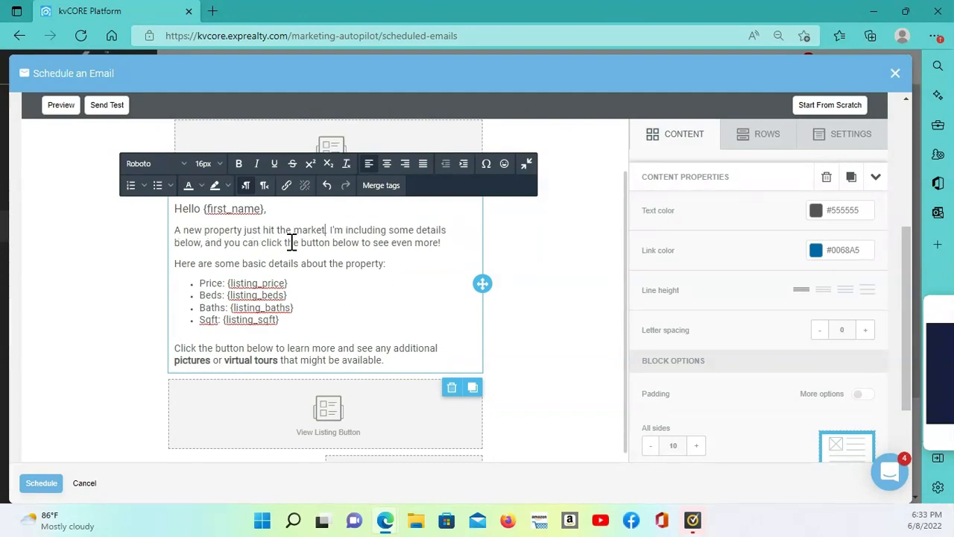
left_click(580, 270)
Delete the Office Logo dynamic content block at the end of the message
scroll(580, 270, "down", 2)
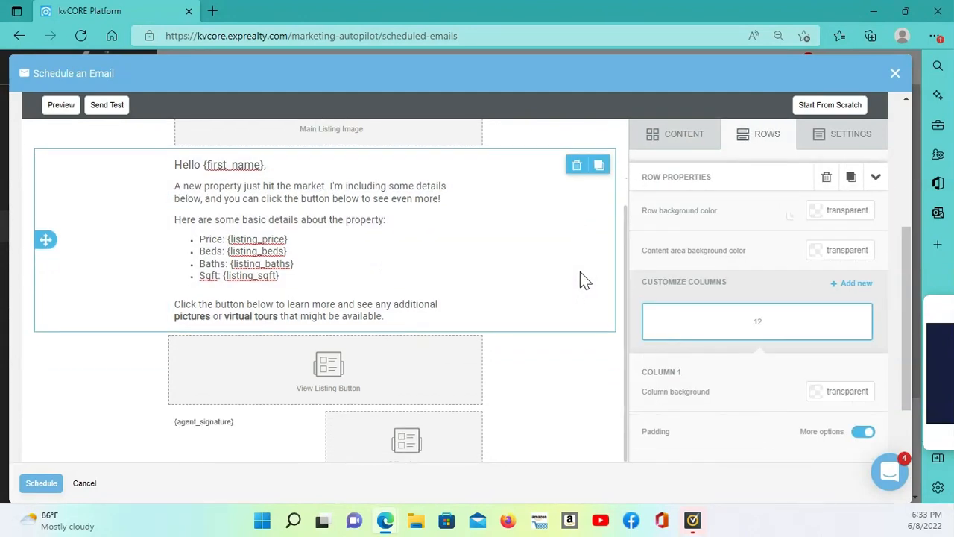
scroll(580, 272, "down", 2)
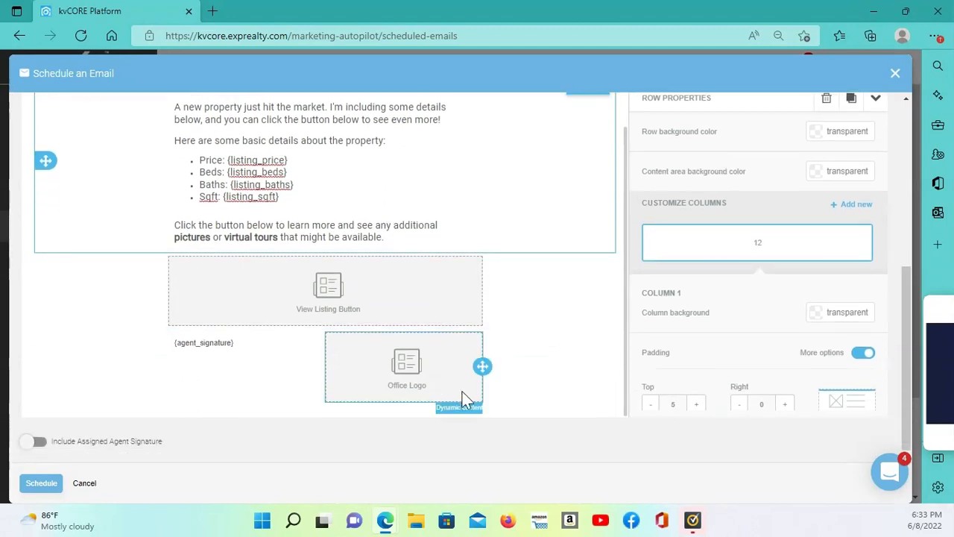
left_click(411, 372)
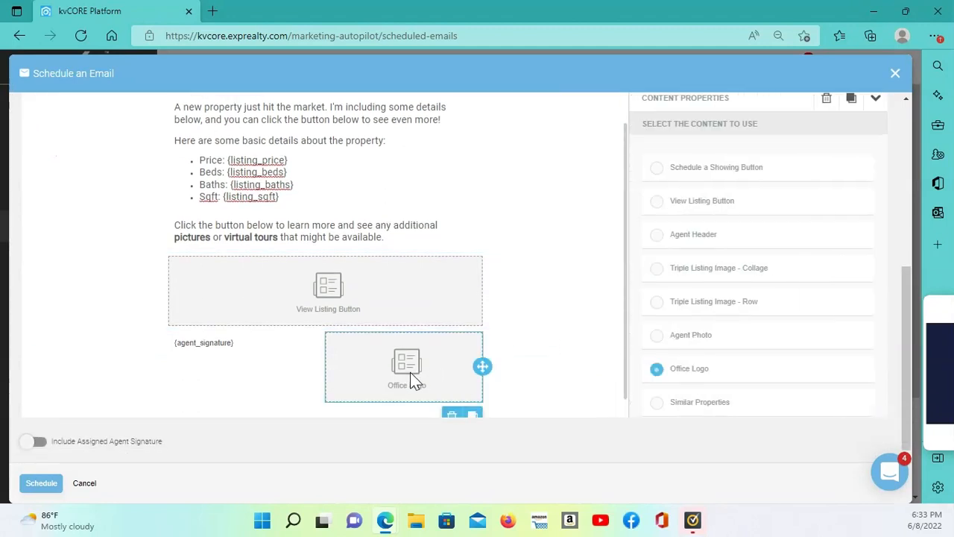
left_click(453, 414)
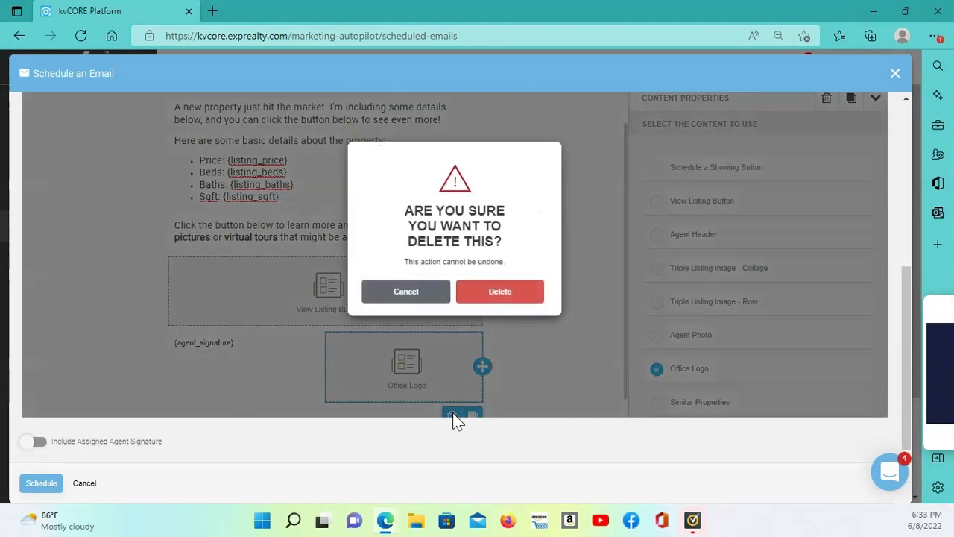
left_click(514, 294)
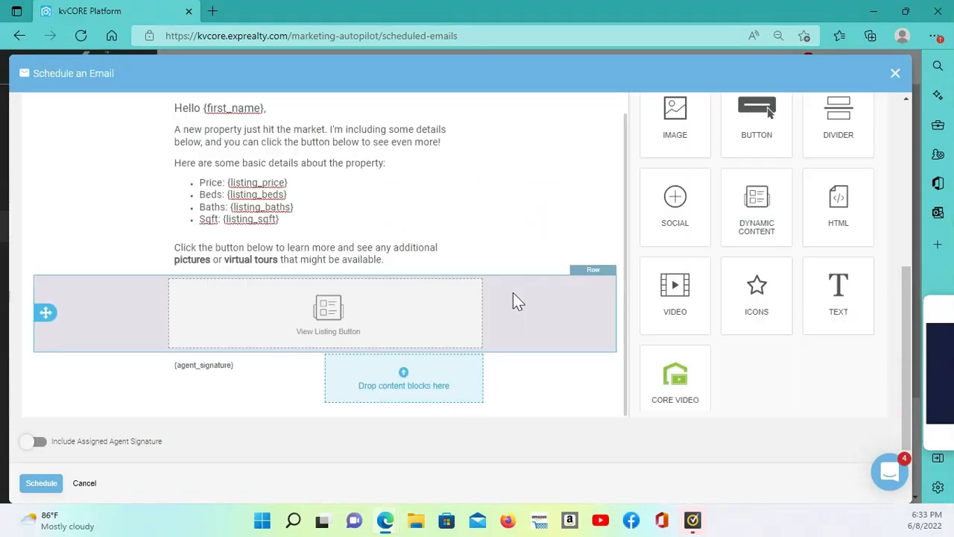
Delete the {agent_signature} text block below the View Listing Button
scroll(565, 232, "up", 2)
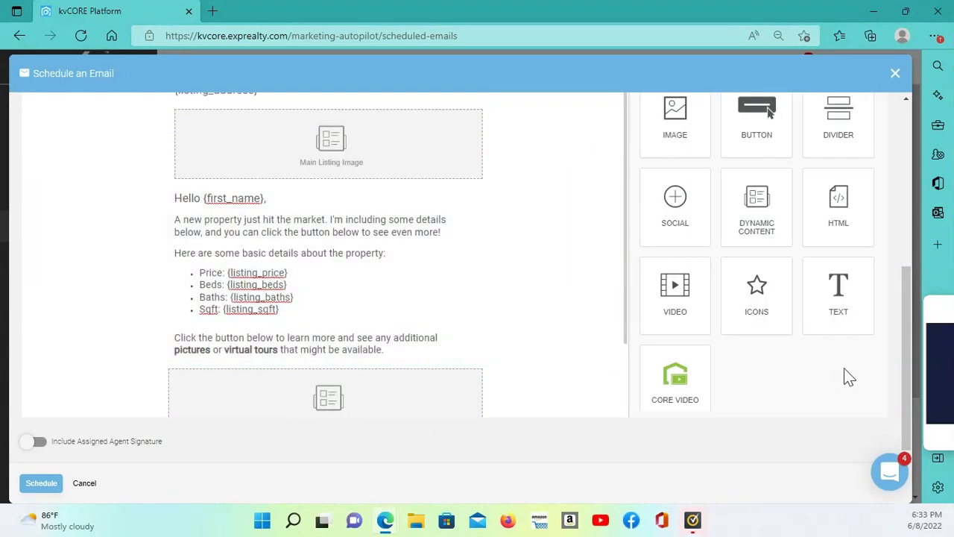
scroll(908, 362, "up", 1)
scroll(909, 362, "down", 2)
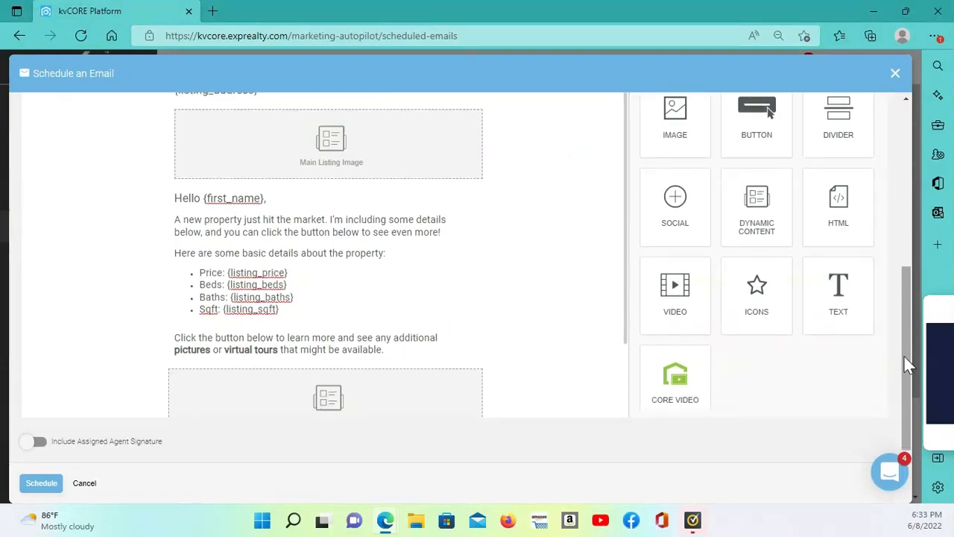
scroll(511, 356, "down", 1)
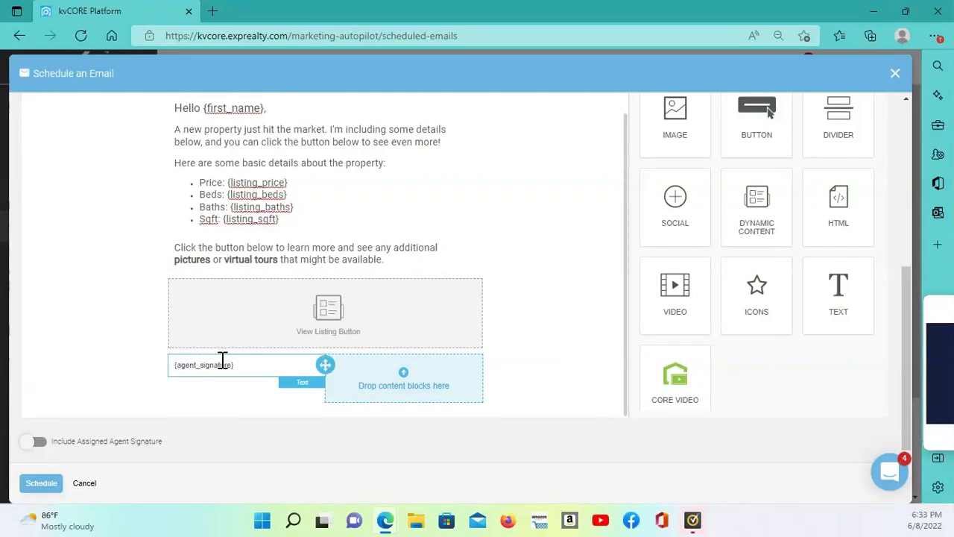
left_click(271, 368)
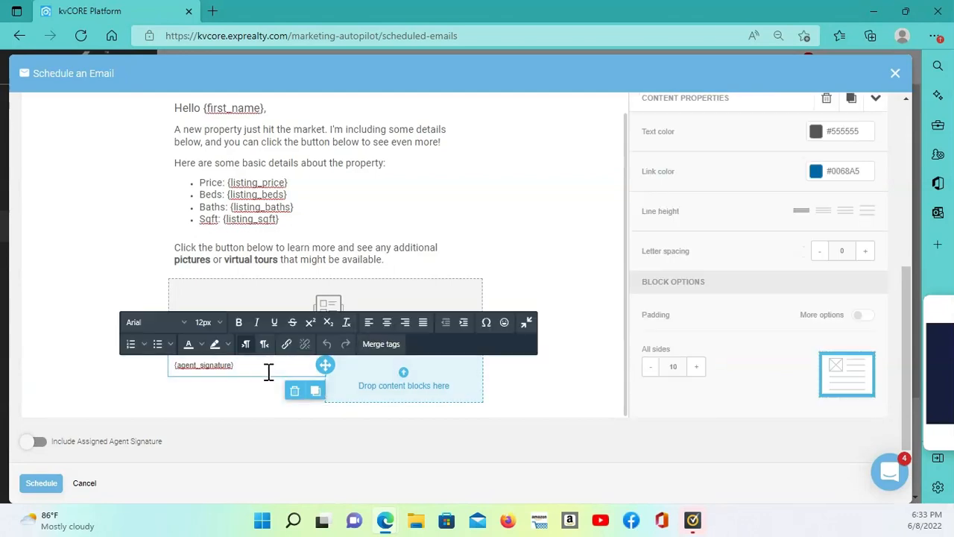
left_click(294, 391)
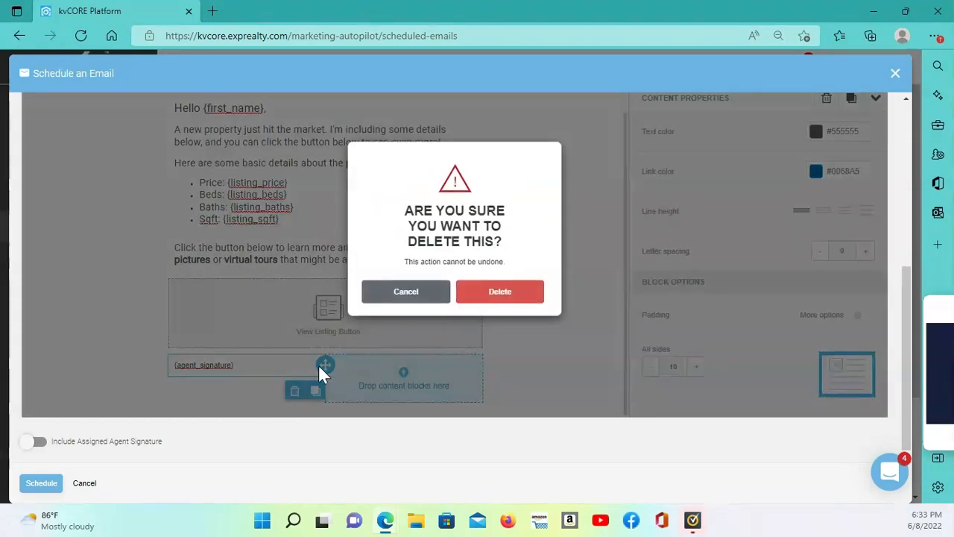
left_click(500, 293)
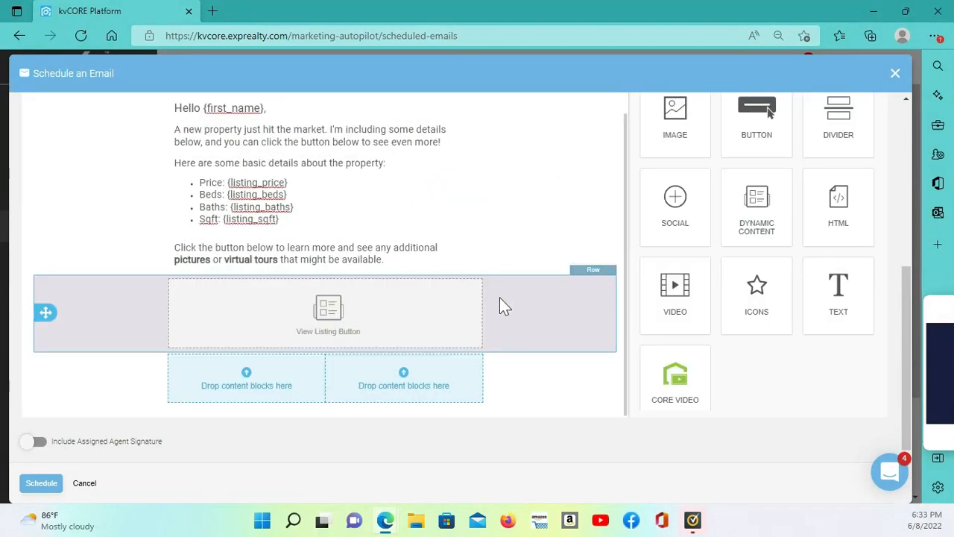
Delete the empty two-column row below the View Listing Button and turn on Include Assigned Agent Signature
left_click(410, 379)
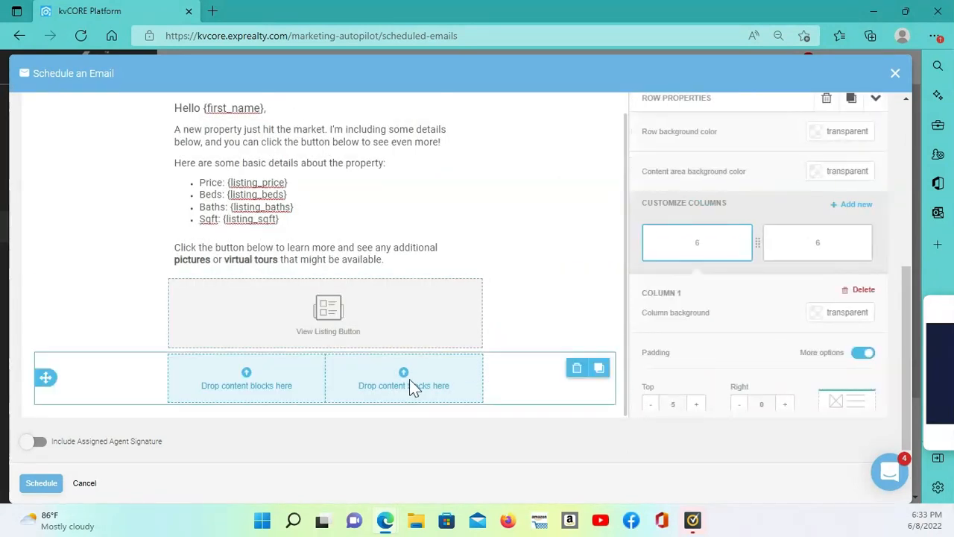
left_click(577, 371)
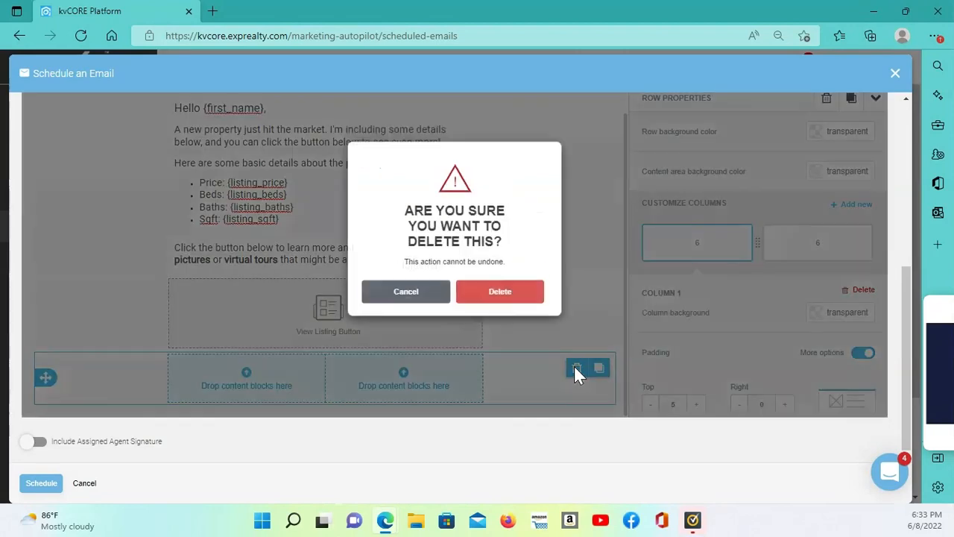
left_click(495, 295)
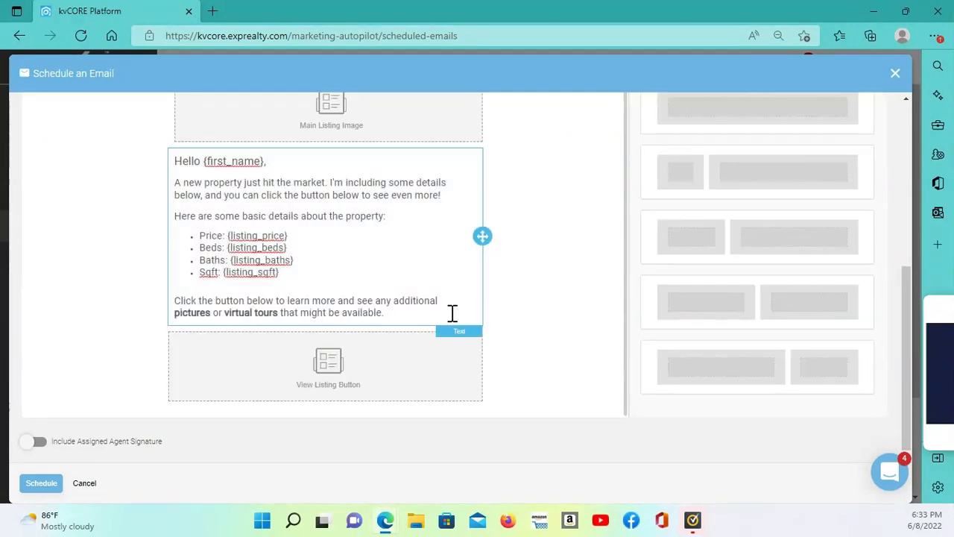
left_click(39, 445)
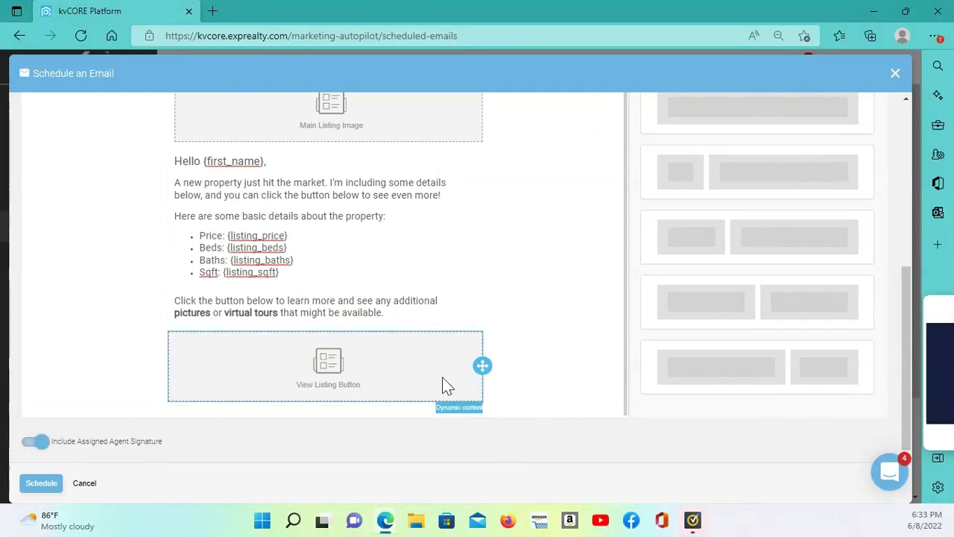
Try to set the scheduled email's MLS ID to T3377500
scroll(443, 386, "up", 1)
scroll(788, 384, "up", 3)
scroll(891, 405, "up", 1)
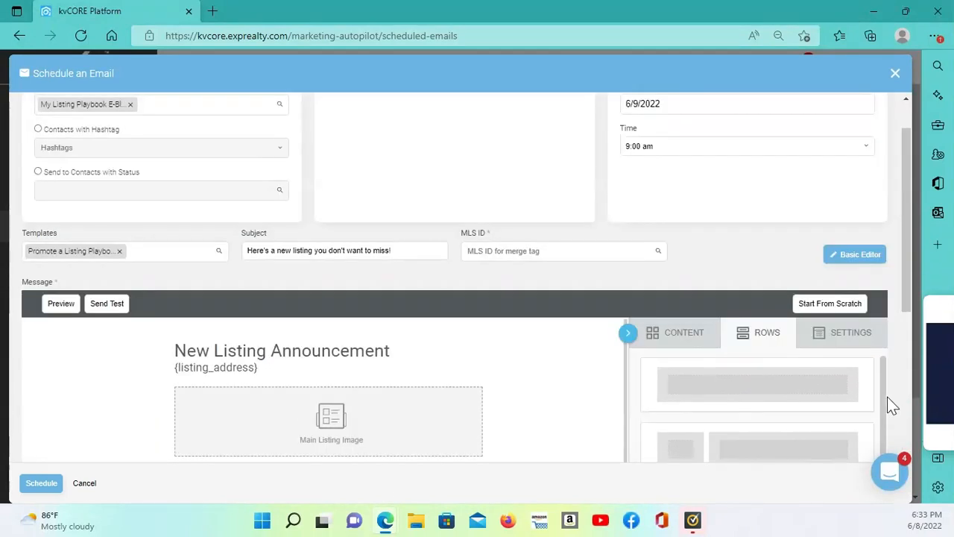
scroll(380, 326, "up", 1)
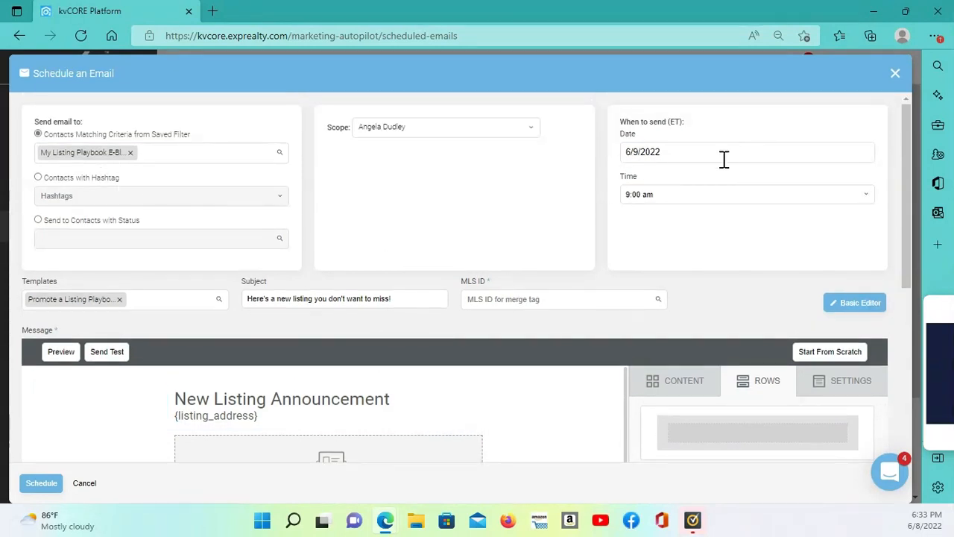
left_click(531, 299)
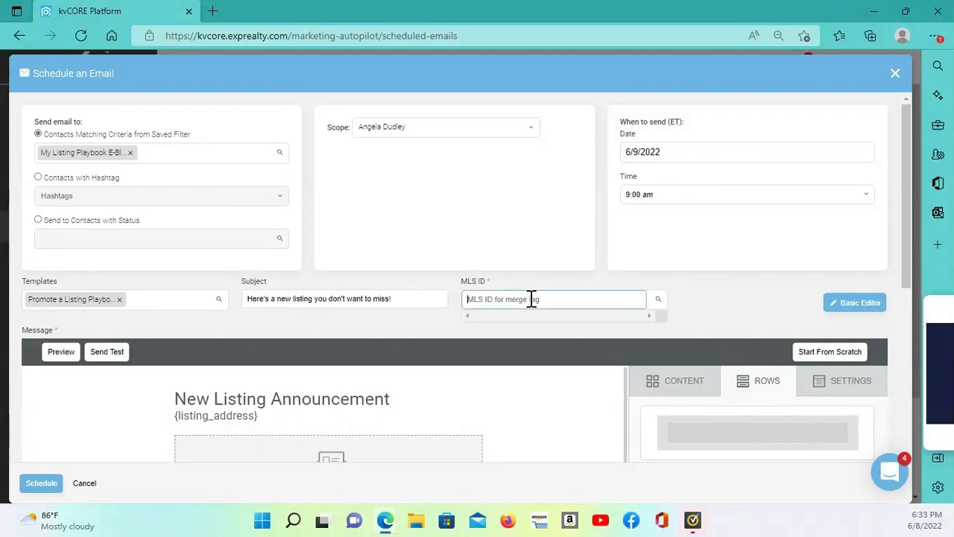
type("T")
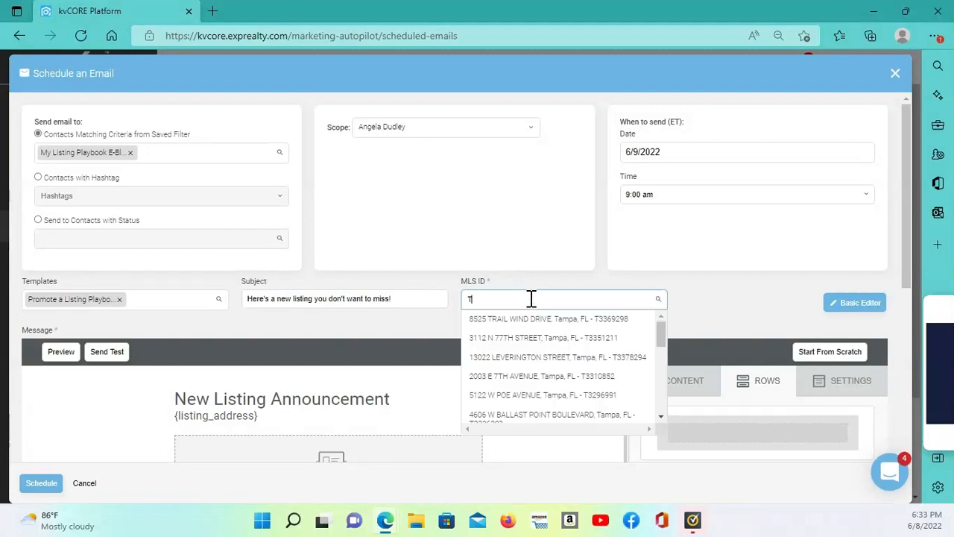
type("33")
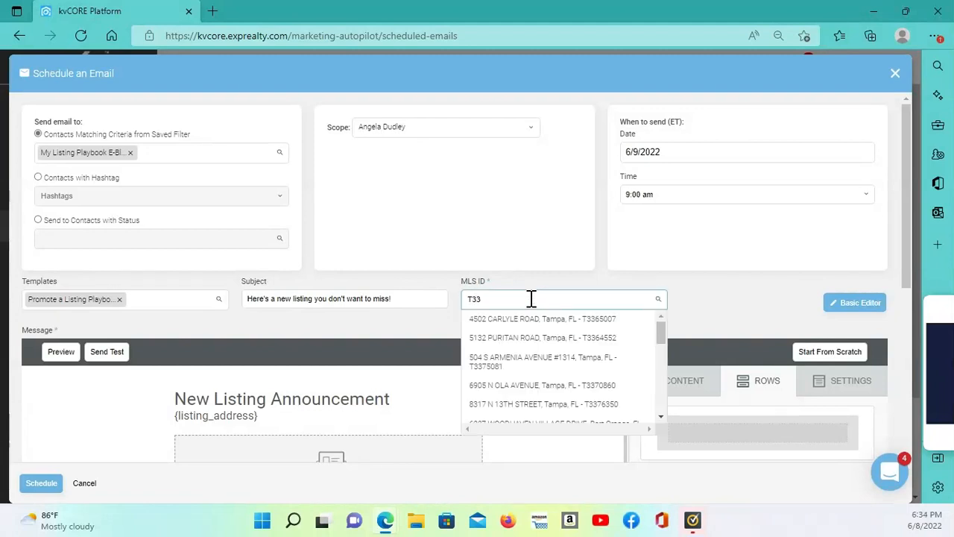
type("7750")
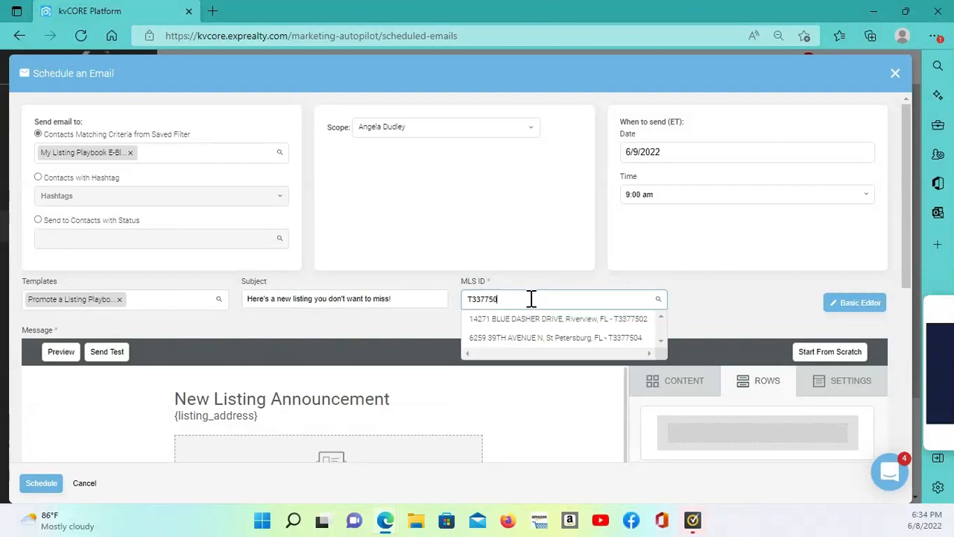
type("0")
left_click(528, 323)
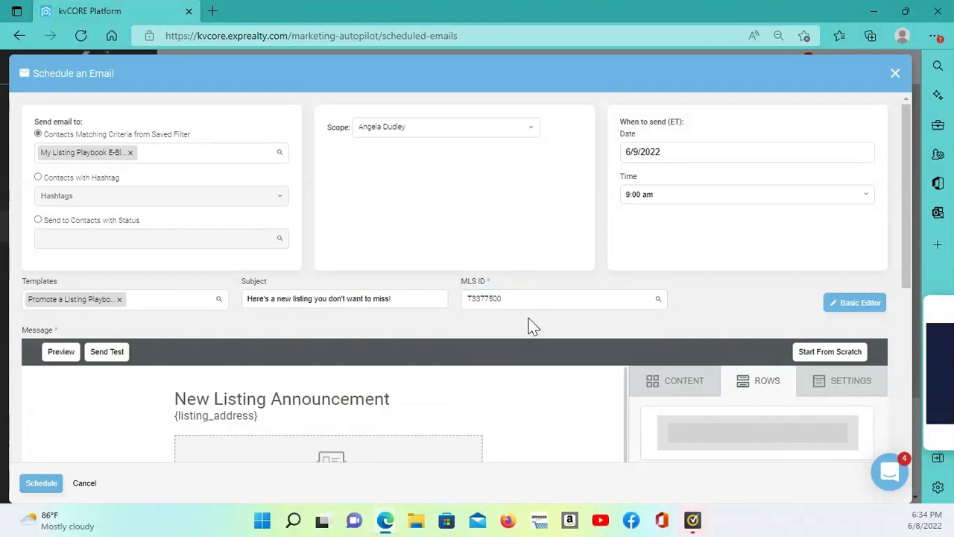
Set the email's MLS ID to T3377500, picking the matching Spring Hill, FL listing, and schedule the email
left_click(529, 300)
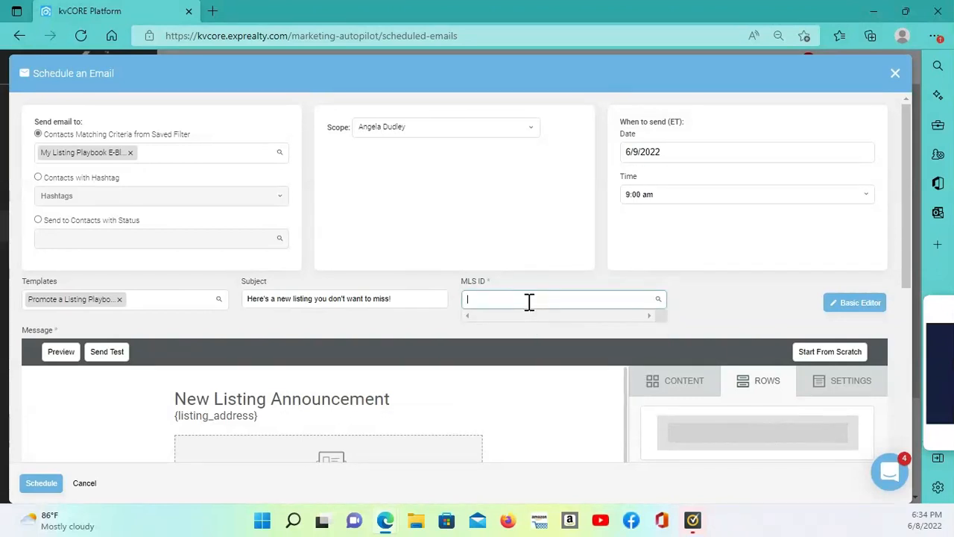
type("T")
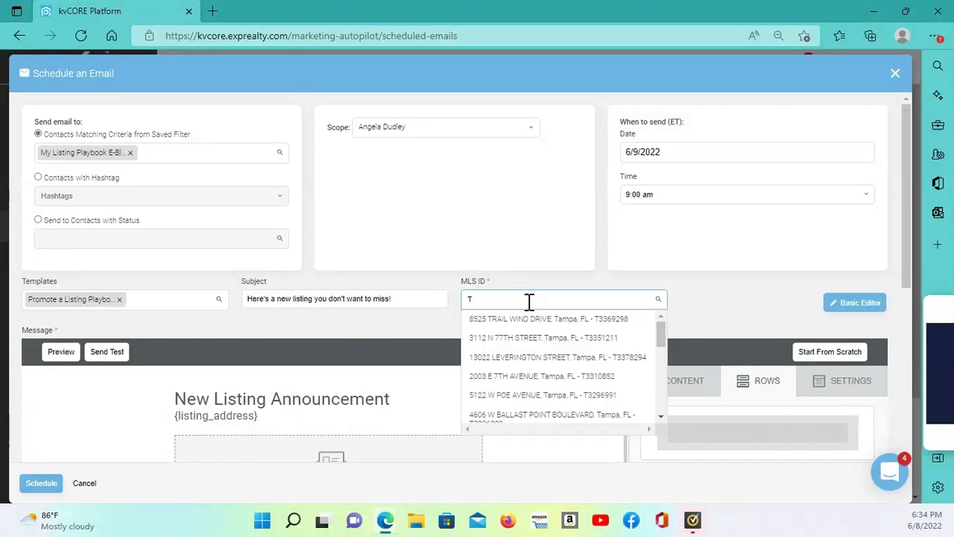
type("3377500")
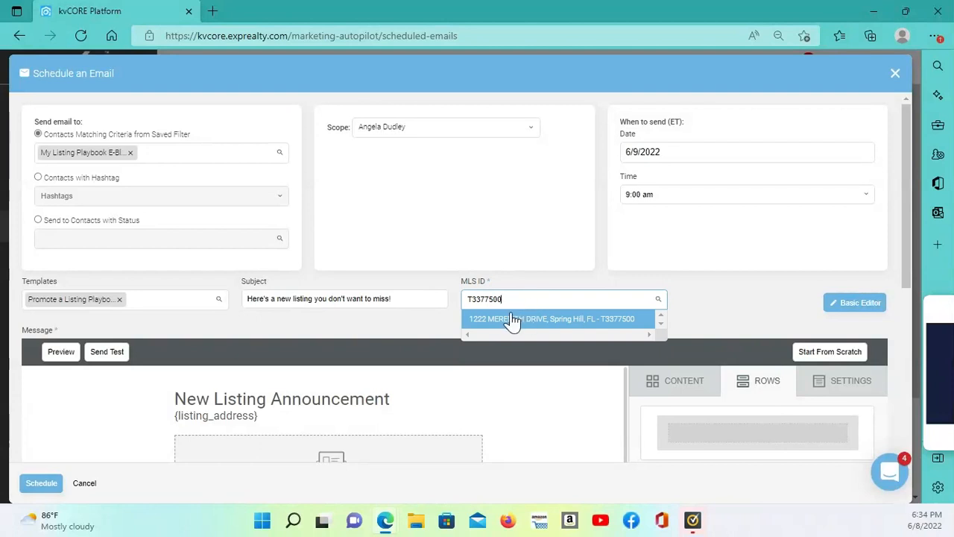
left_click(512, 320)
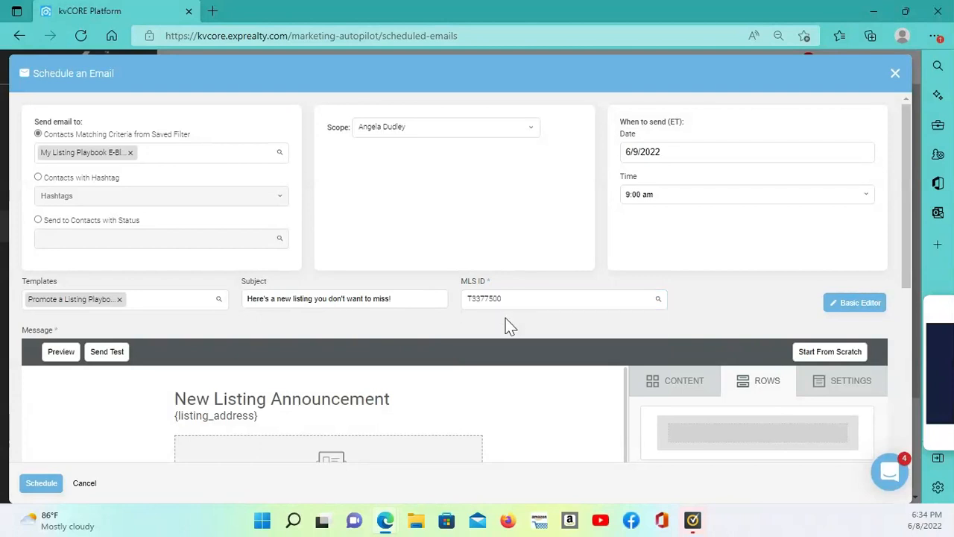
left_click(46, 485)
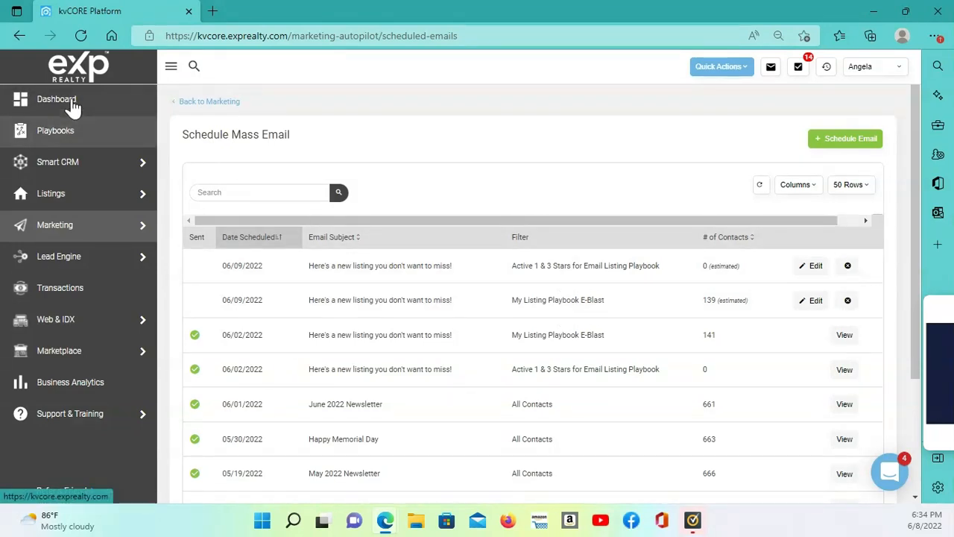
Open all contacts in Smart CRM and apply the saved filter My Listing Playbook Text Blast
mouse_move(64, 162)
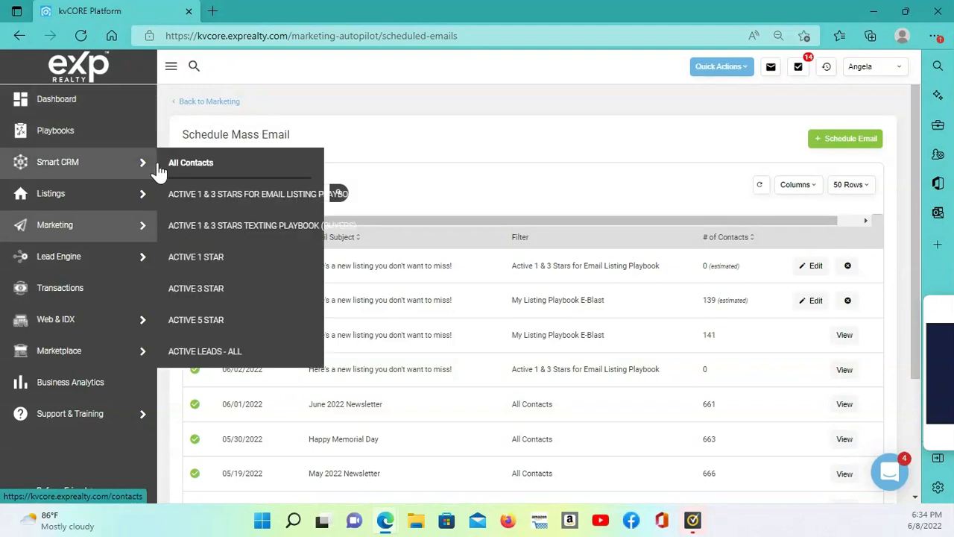
left_click(195, 171)
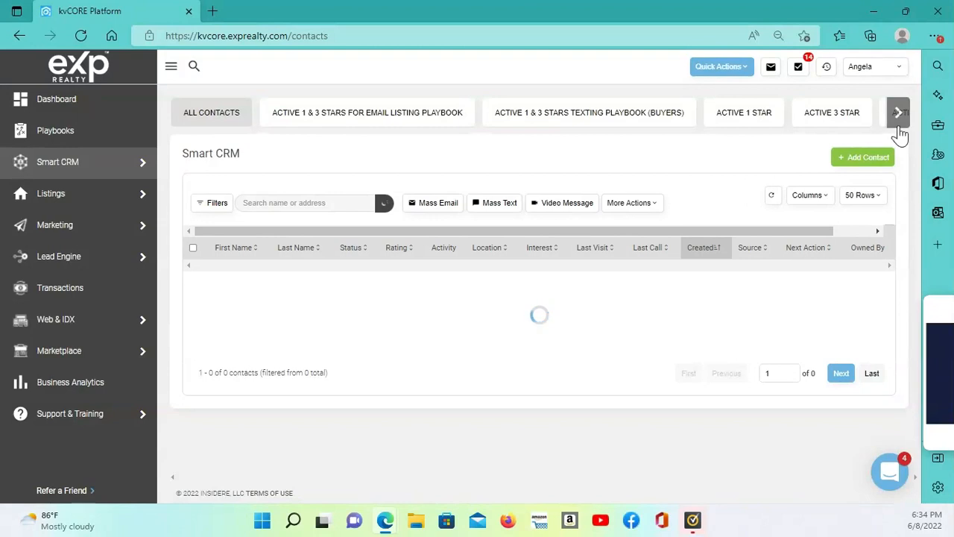
left_click(891, 130)
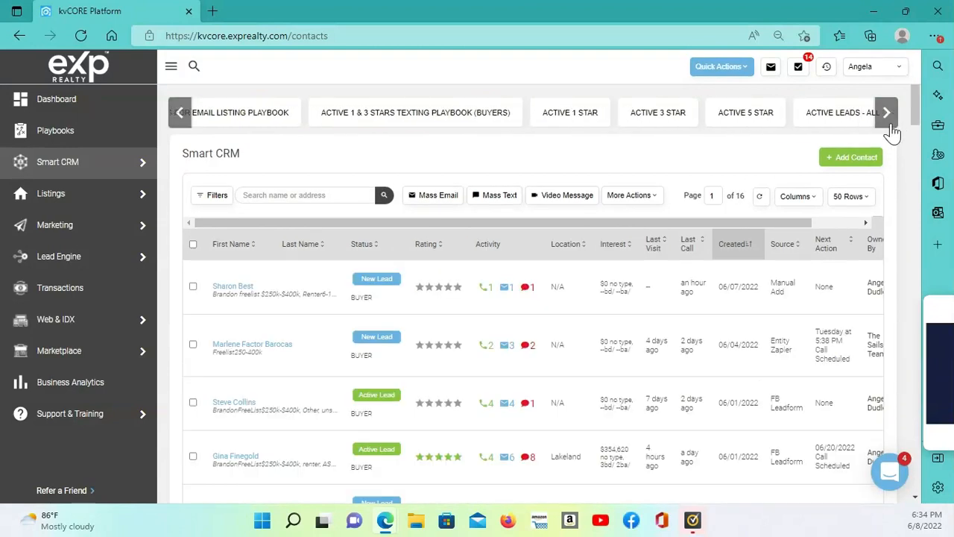
left_click(887, 113)
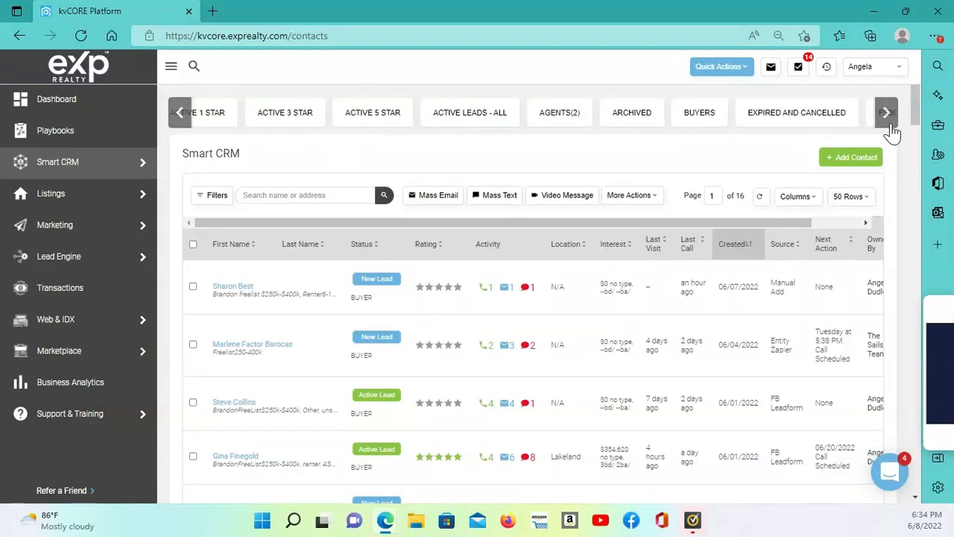
left_click(886, 113)
left_click(886, 113)
left_click(891, 125)
left_click(892, 125)
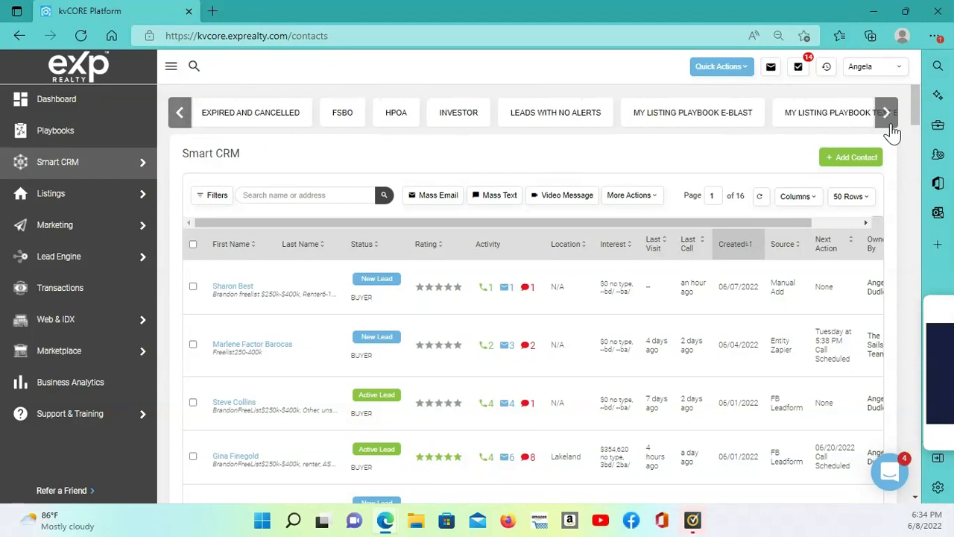
left_click(889, 125)
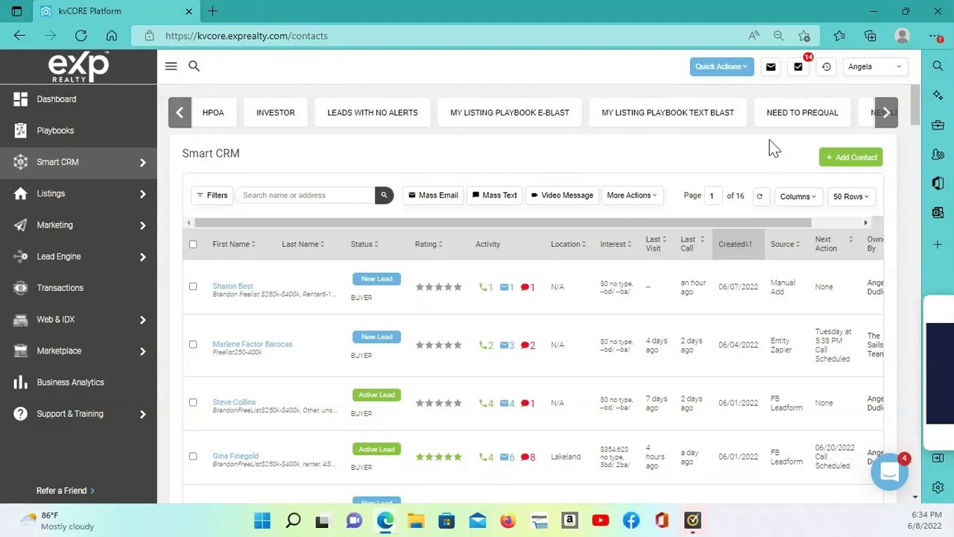
left_click(694, 117)
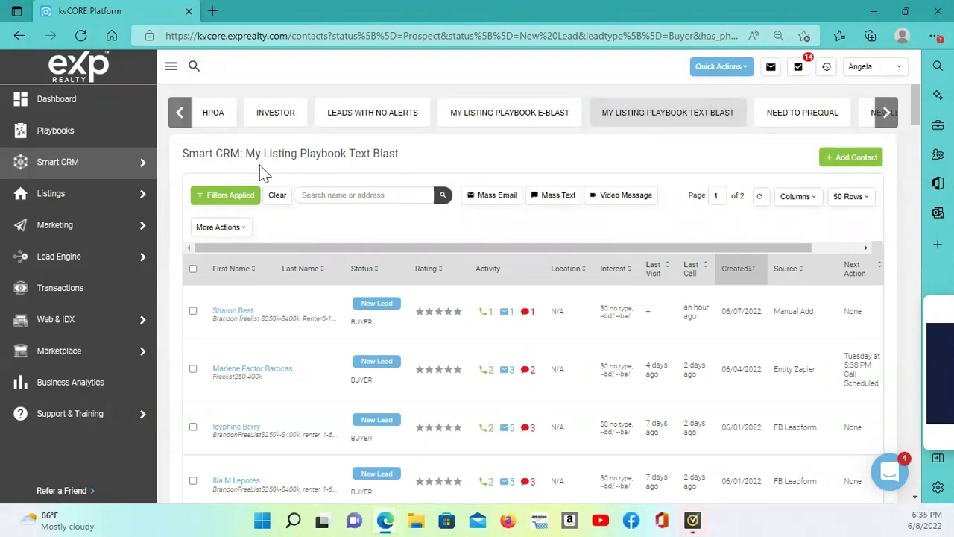
Select all listed contacts and start a mass text from the canned response "Promote a Listing Playbook - Contact Matching Buyers (SMS)"
left_click(193, 270)
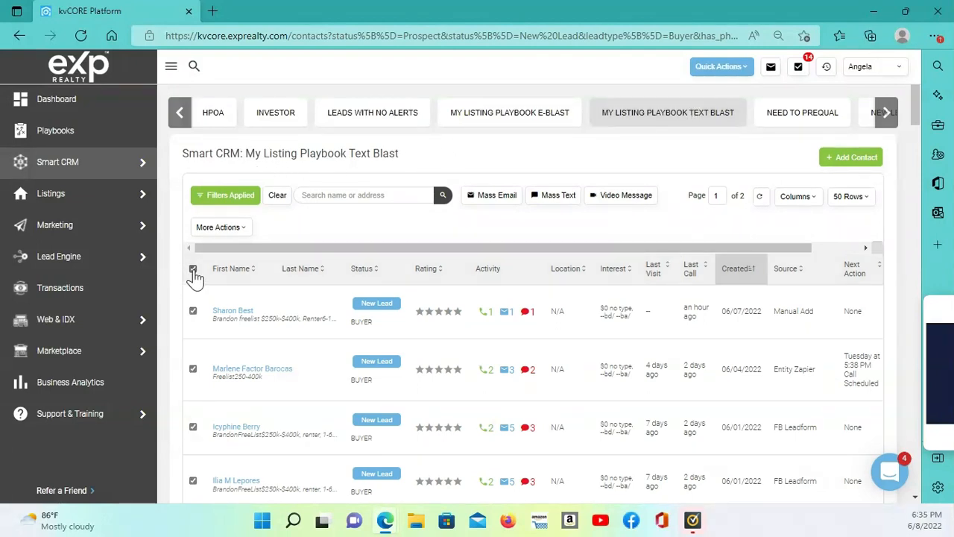
left_click(559, 198)
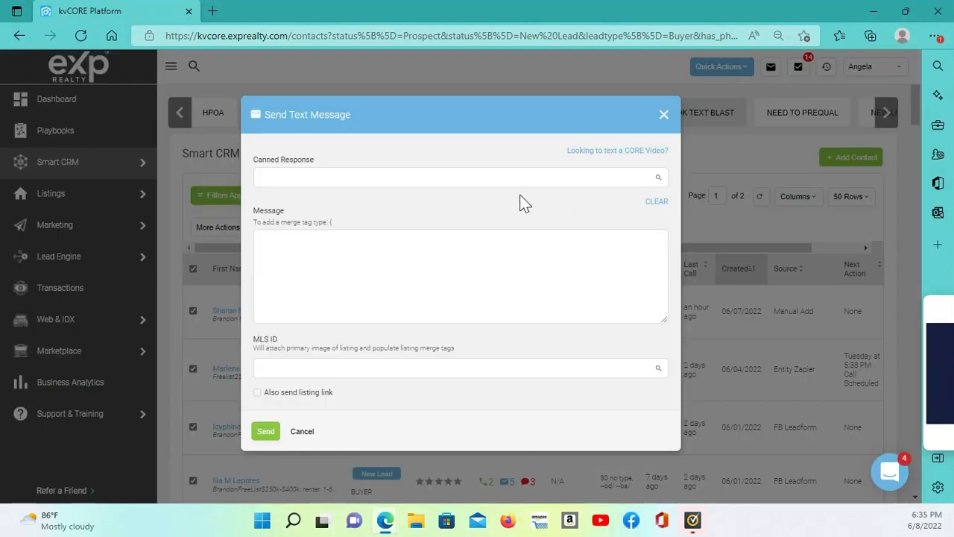
left_click(411, 181)
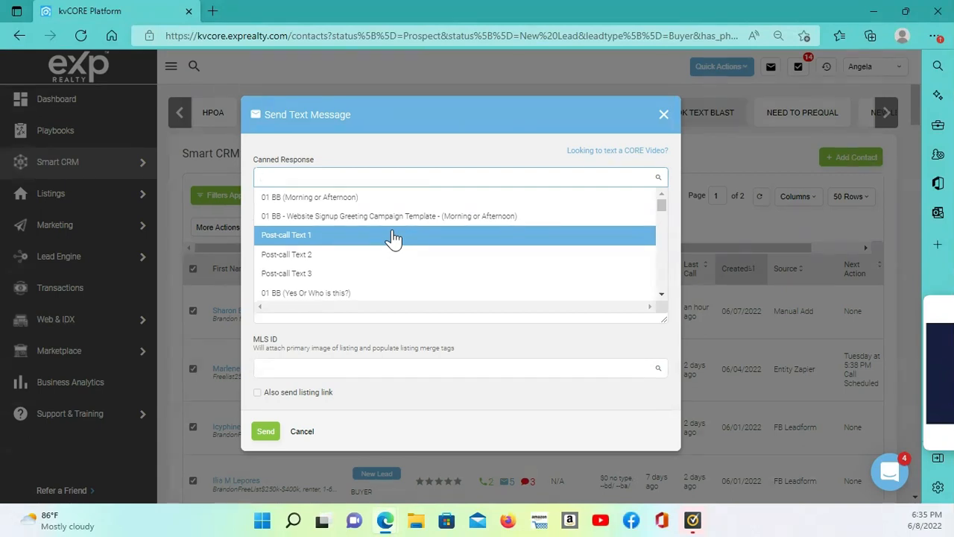
type("p")
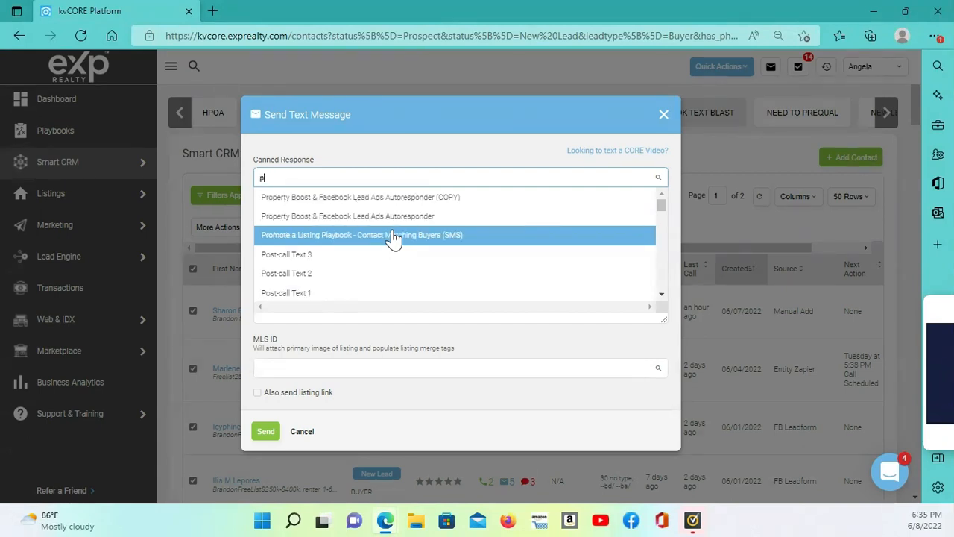
type("r")
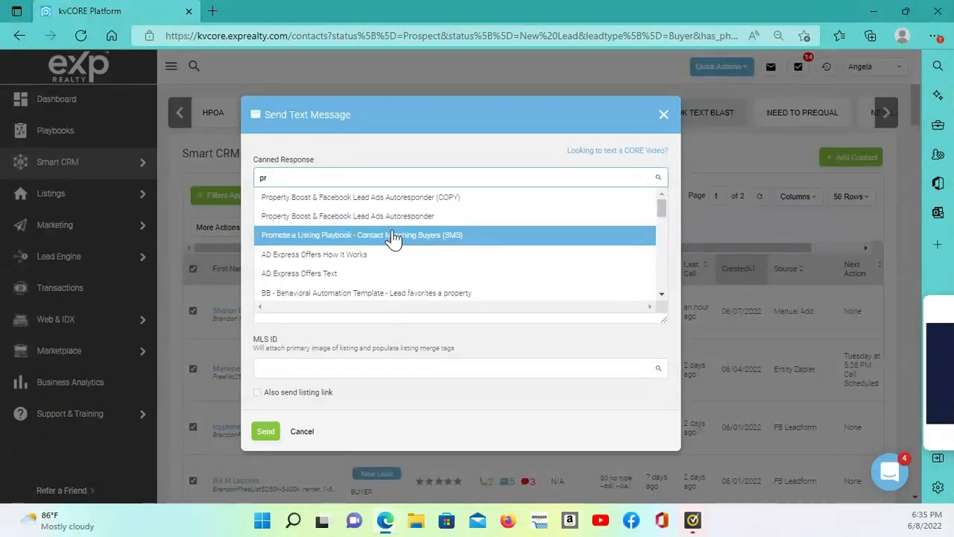
type("omo")
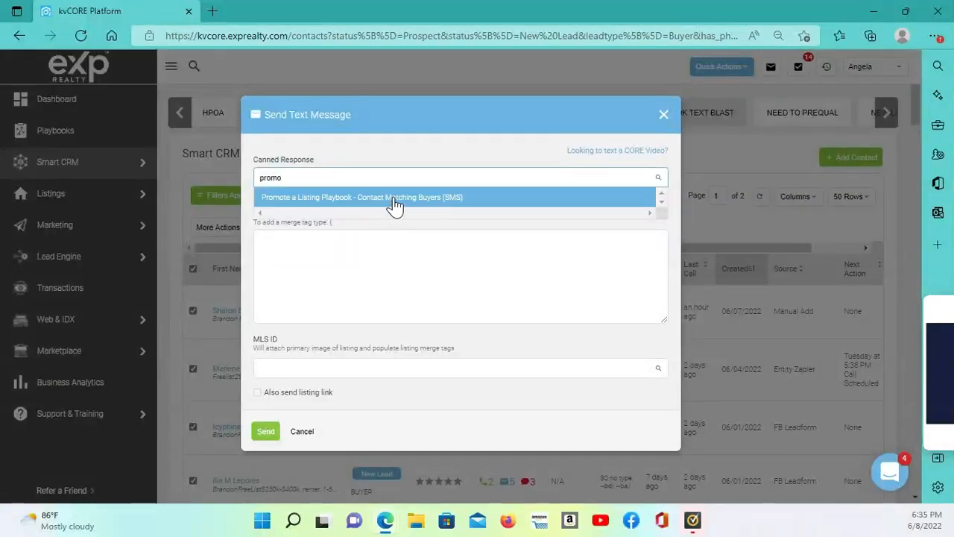
left_click(394, 197)
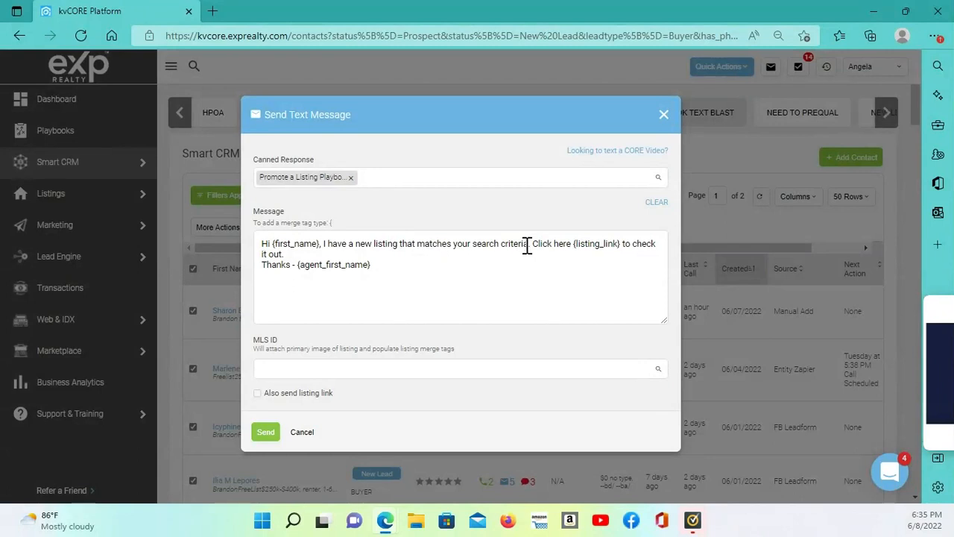
Replace "matches your search criteria" in the text message with "just hit the market"
left_click_drag(530, 245, 420, 250)
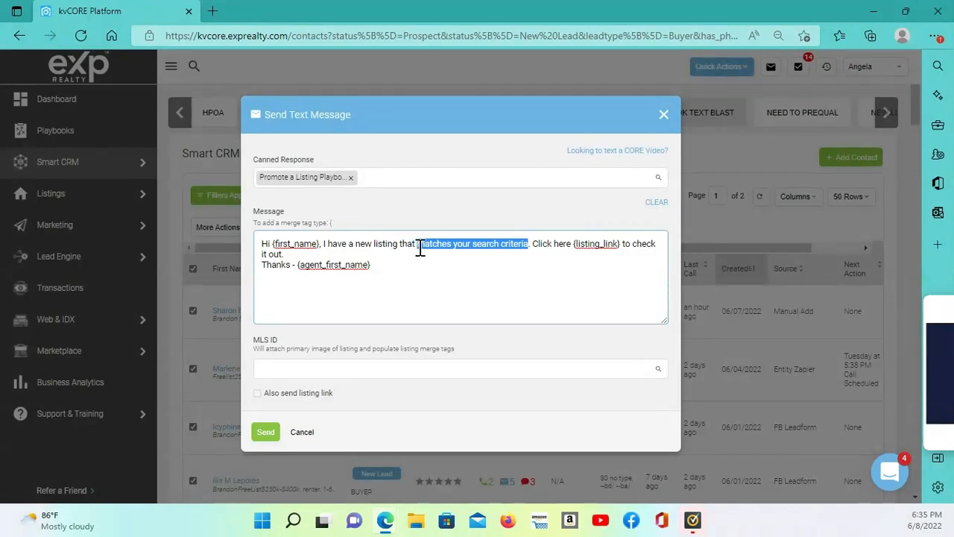
type("just h")
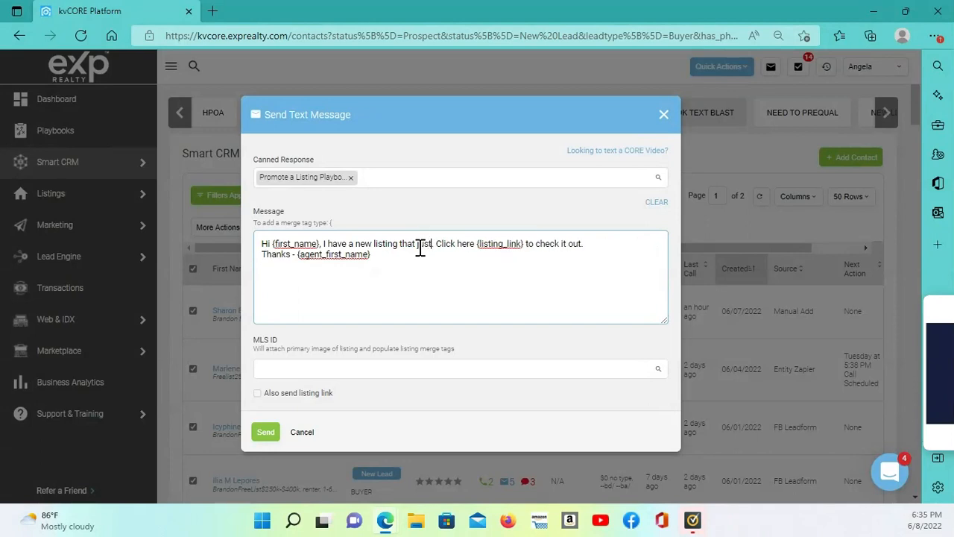
type("it the market")
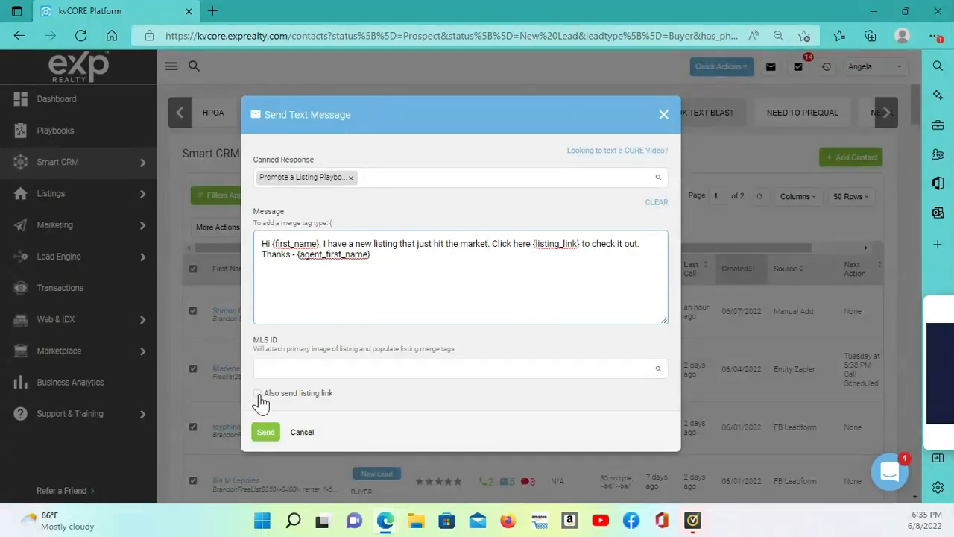
Attach the Spring Hill listing with MLS ID T3377500, turn on Also send listing link, and send the text message
left_click(291, 367)
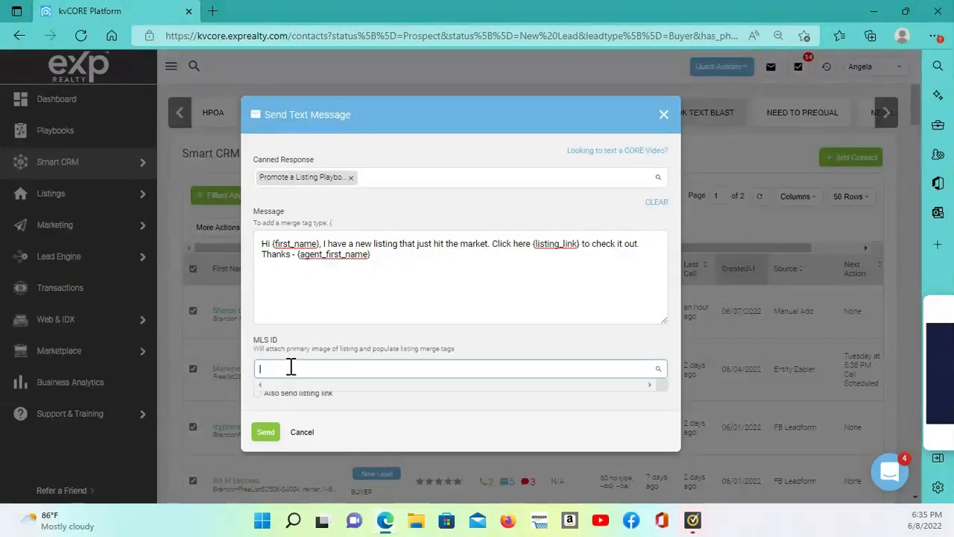
type("T33775")
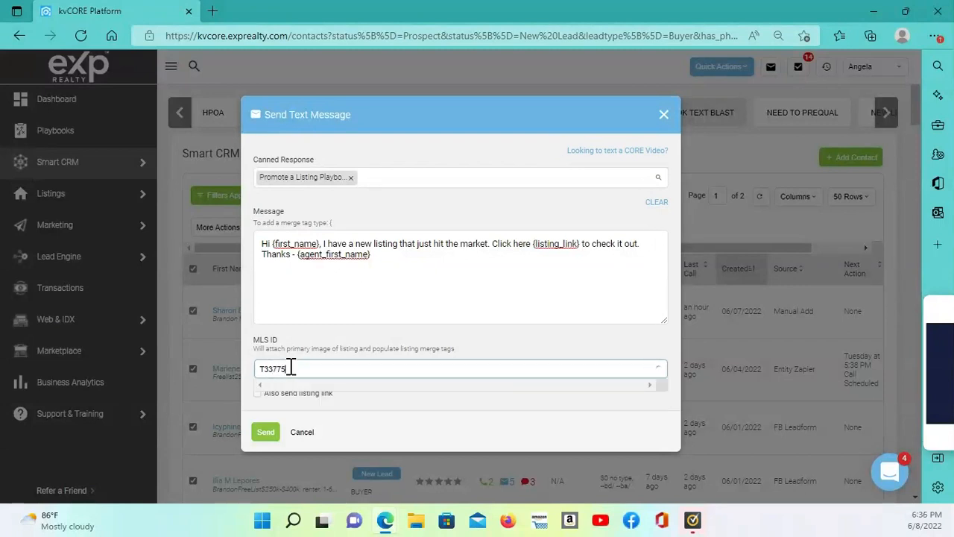
type("00")
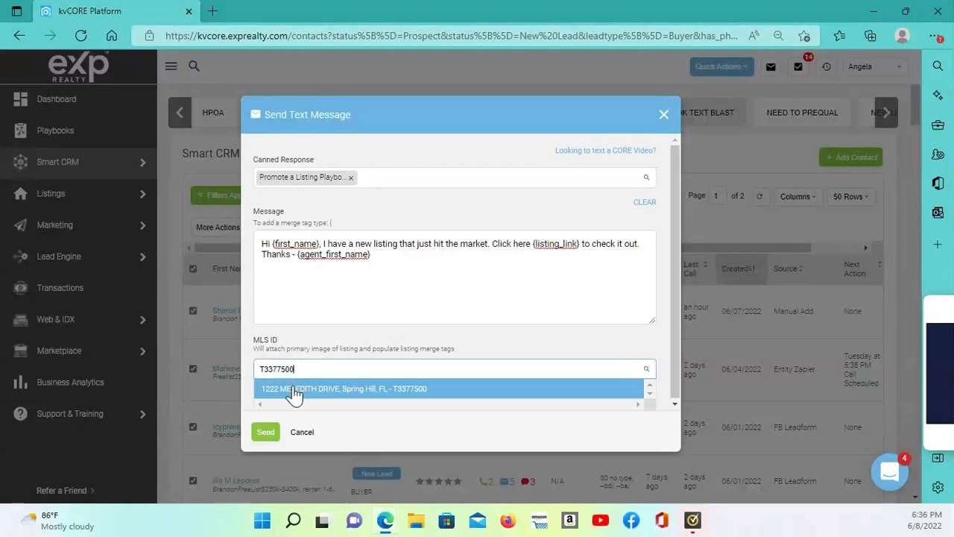
left_click(293, 388)
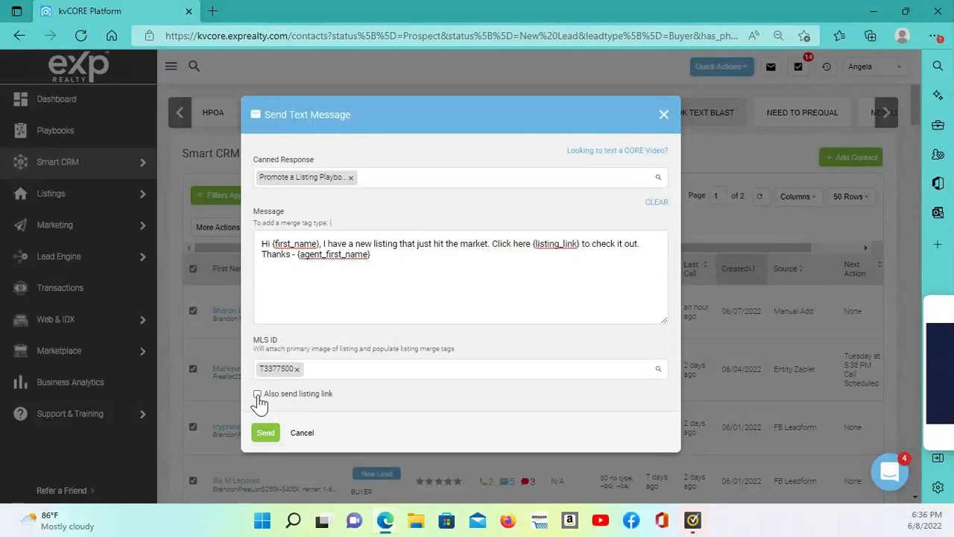
left_click(258, 395)
left_click(266, 437)
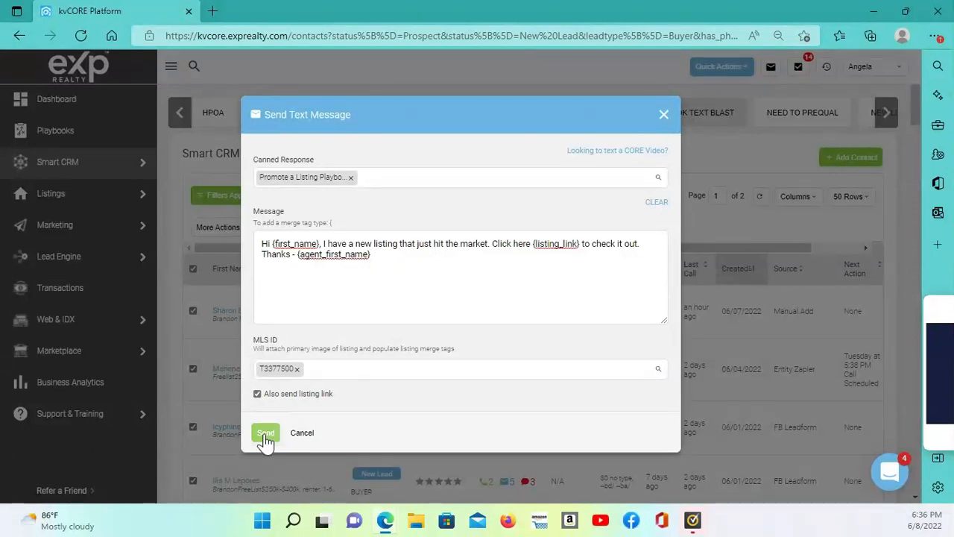